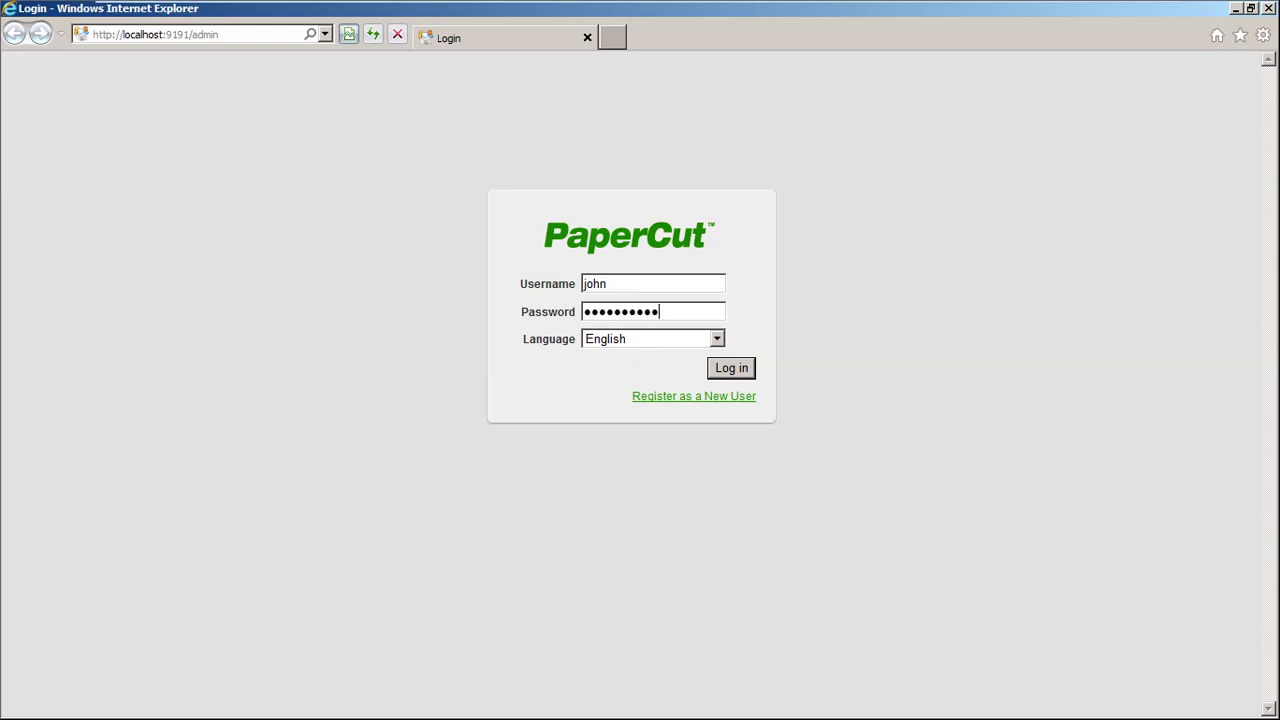
# - Log in to the PaperCut user web interface with the user's credentials
pyautogui.click(740, 372)
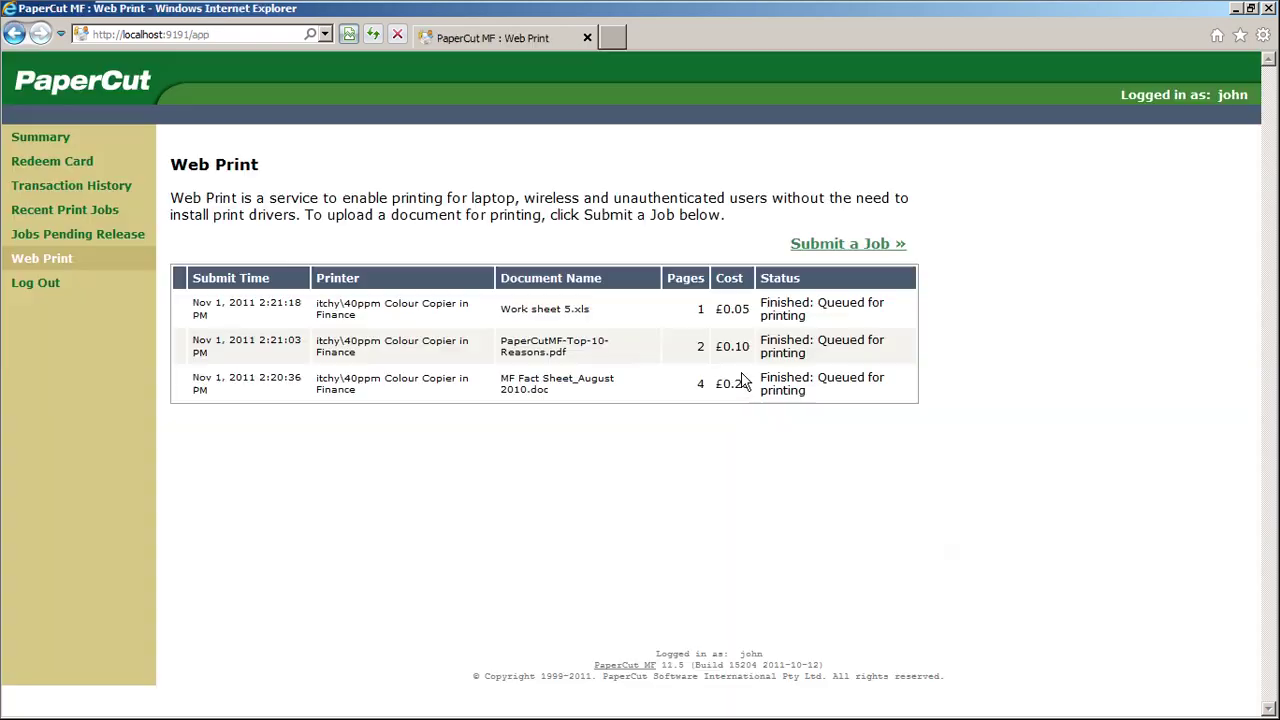
# - Upload PaperCutMF-Top-10-Reasons.pdf as a one-copy job to the Finance 40ppm Colour Copier
pyautogui.click(828, 250)
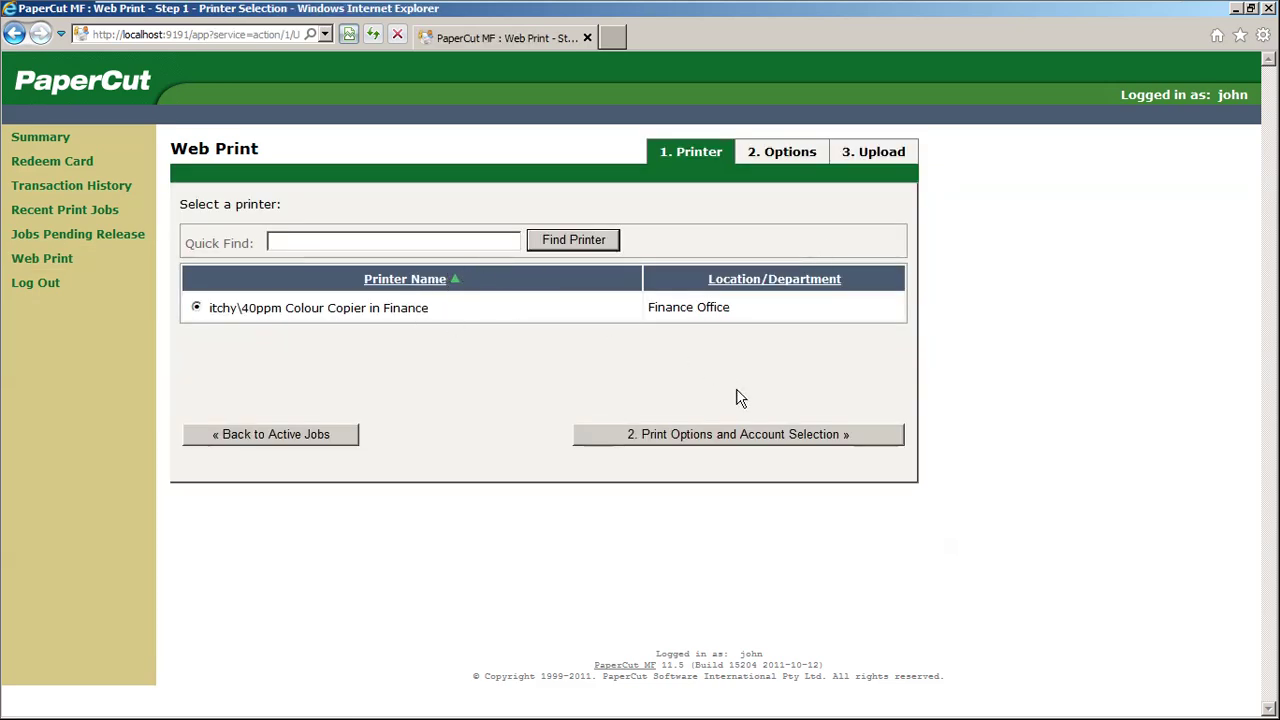
pyautogui.click(768, 435)
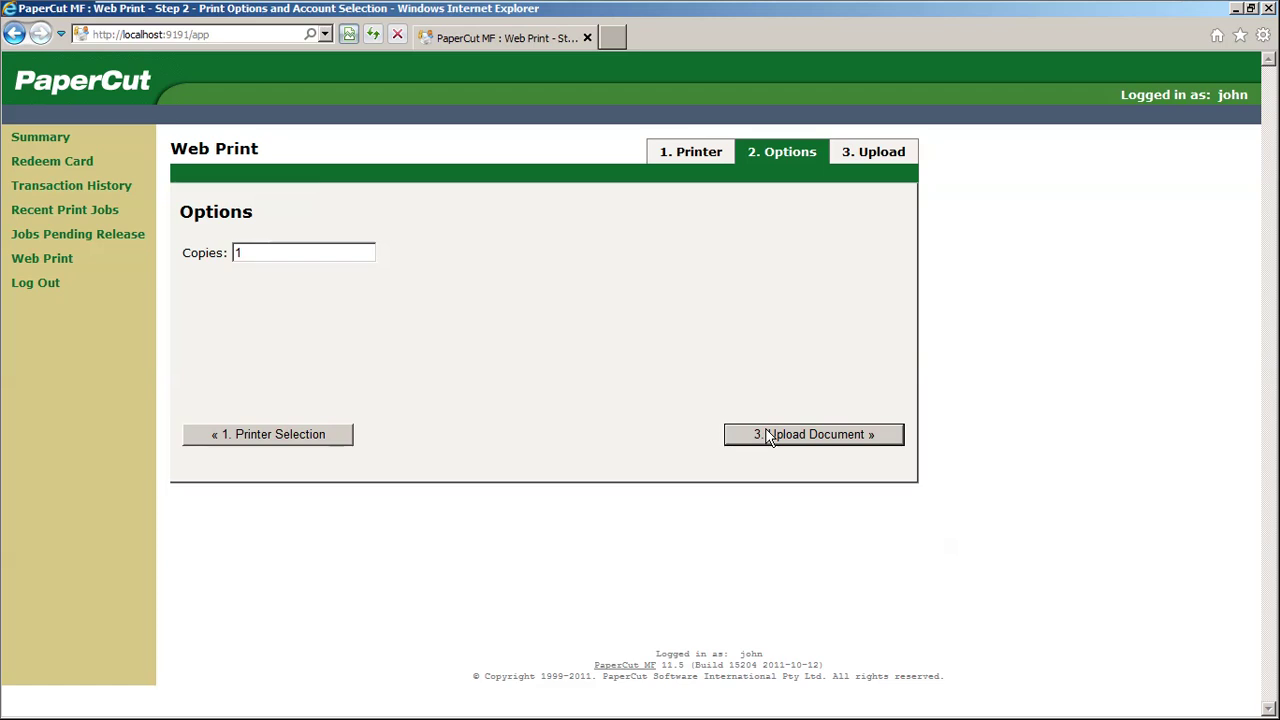
pyautogui.click(768, 436)
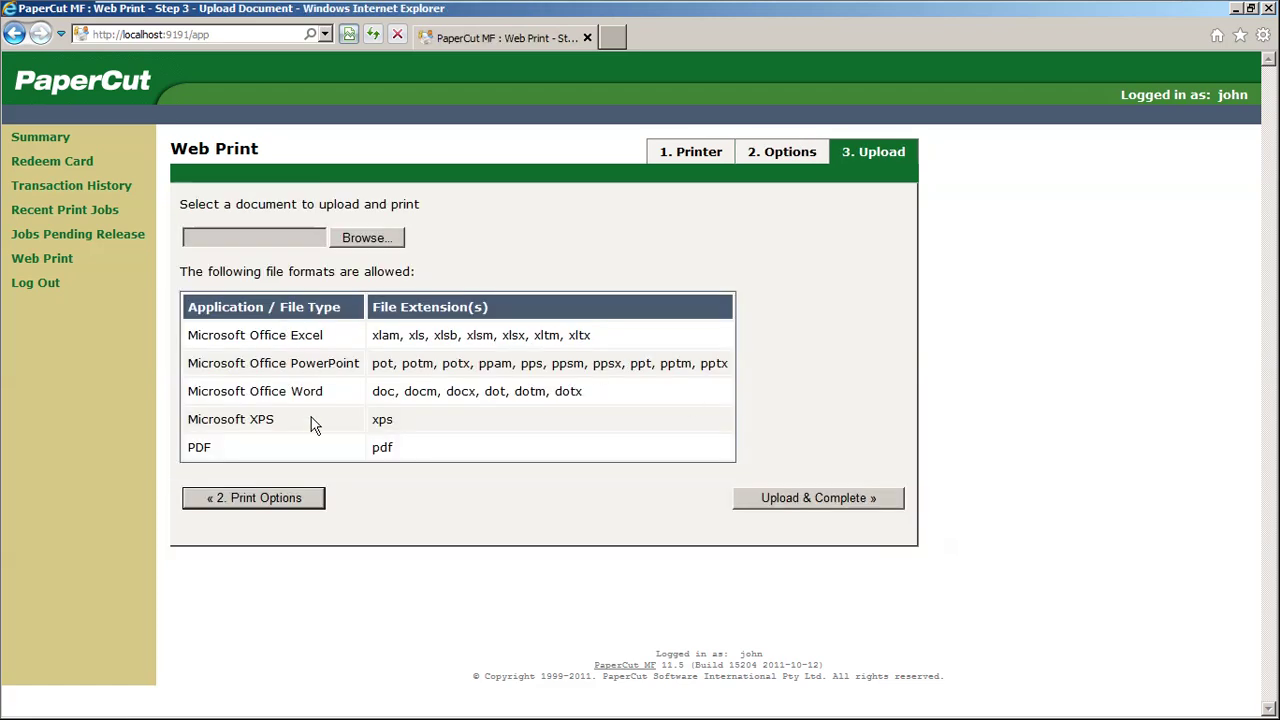
pyautogui.click(362, 238)
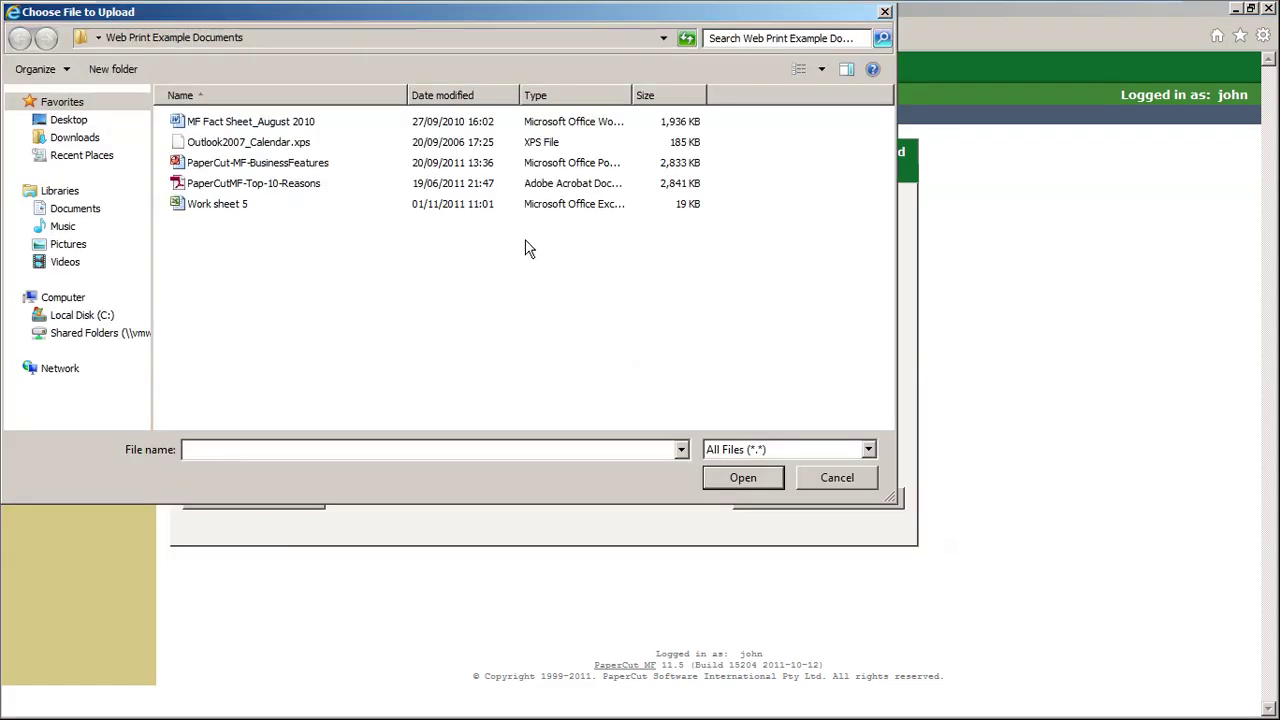
pyautogui.doubleClick(262, 185)
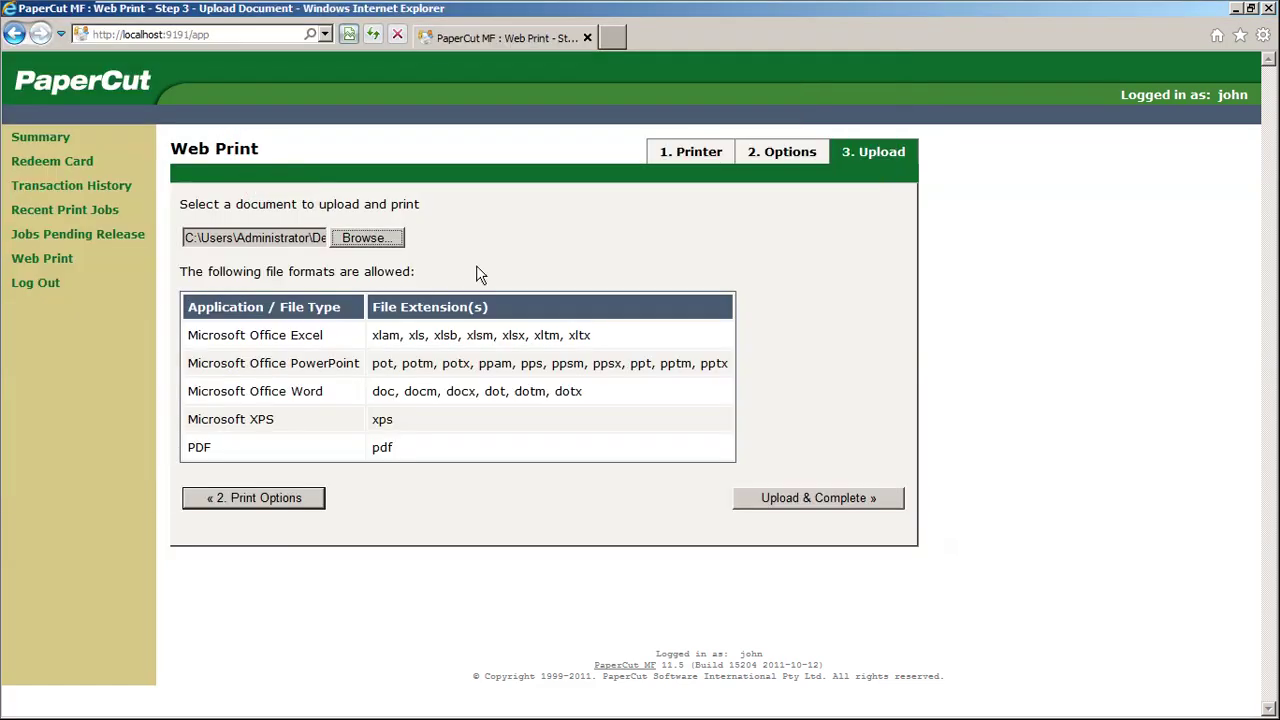
pyautogui.click(826, 497)
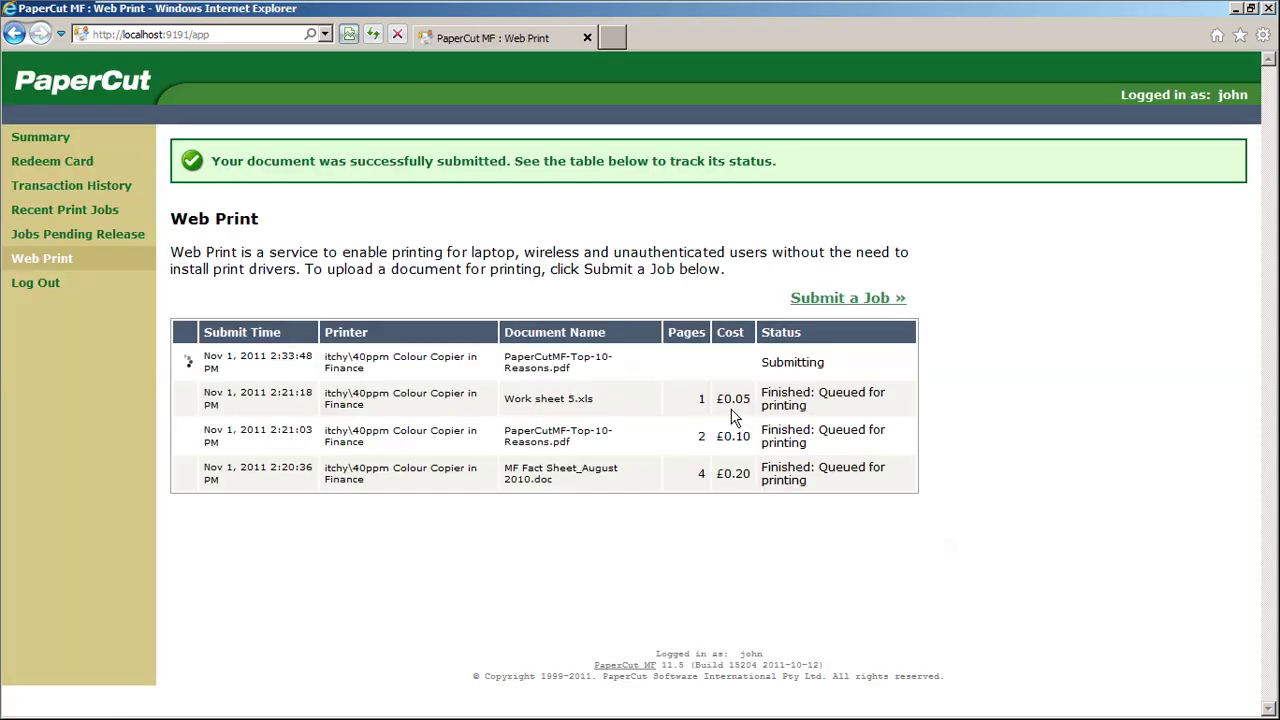
# - Upload Work sheet 5.xls as a Web Print job to the Finance copier, then begin a third submission
pyautogui.click(820, 300)
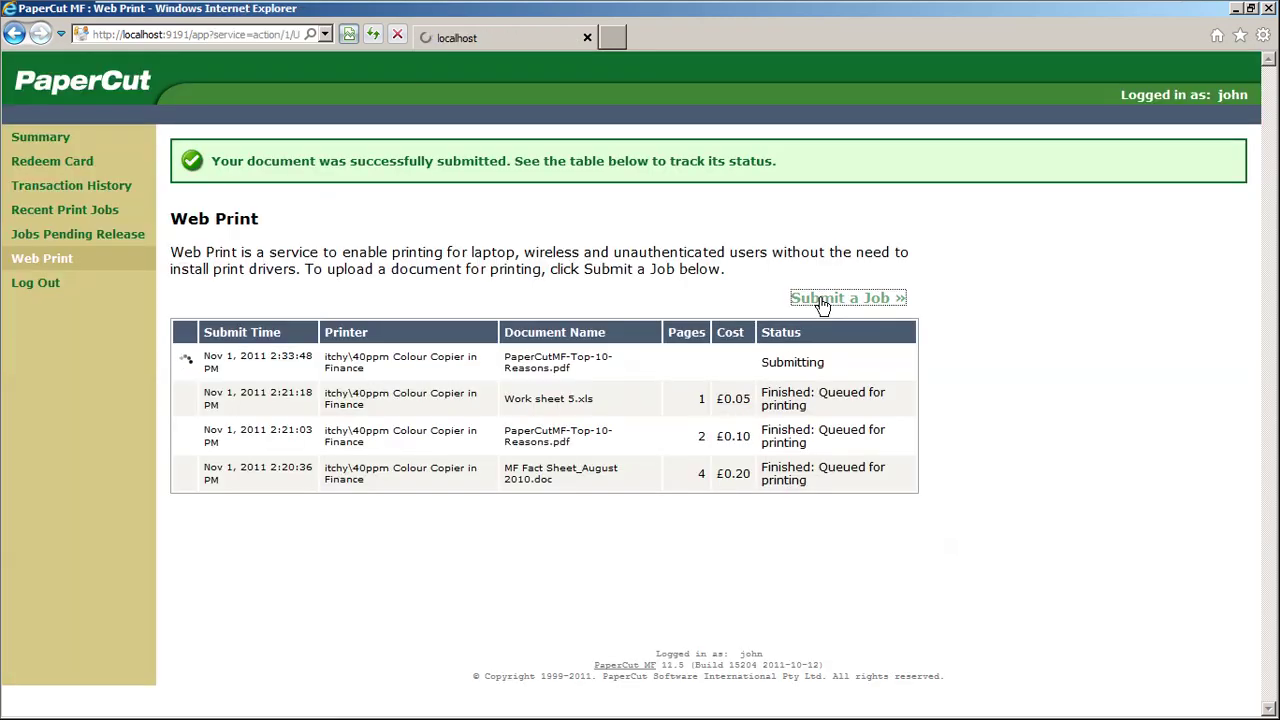
pyautogui.click(725, 443)
pyautogui.click(734, 441)
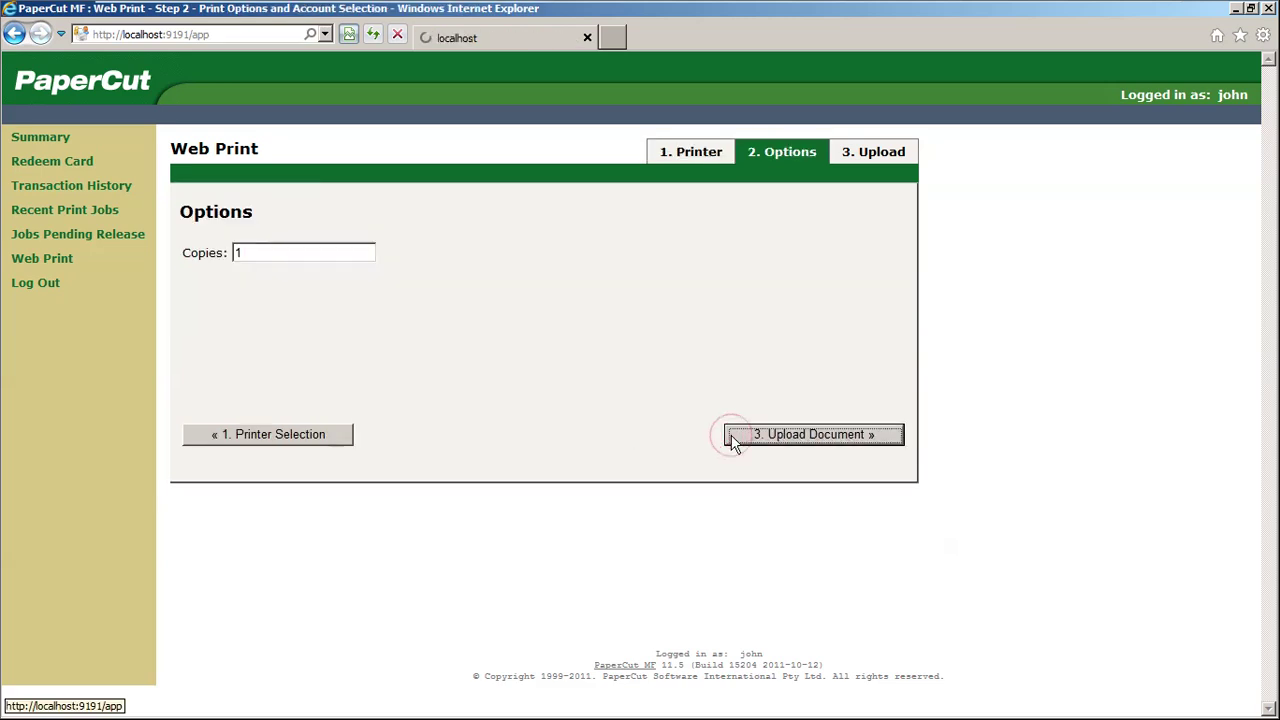
pyautogui.click(365, 236)
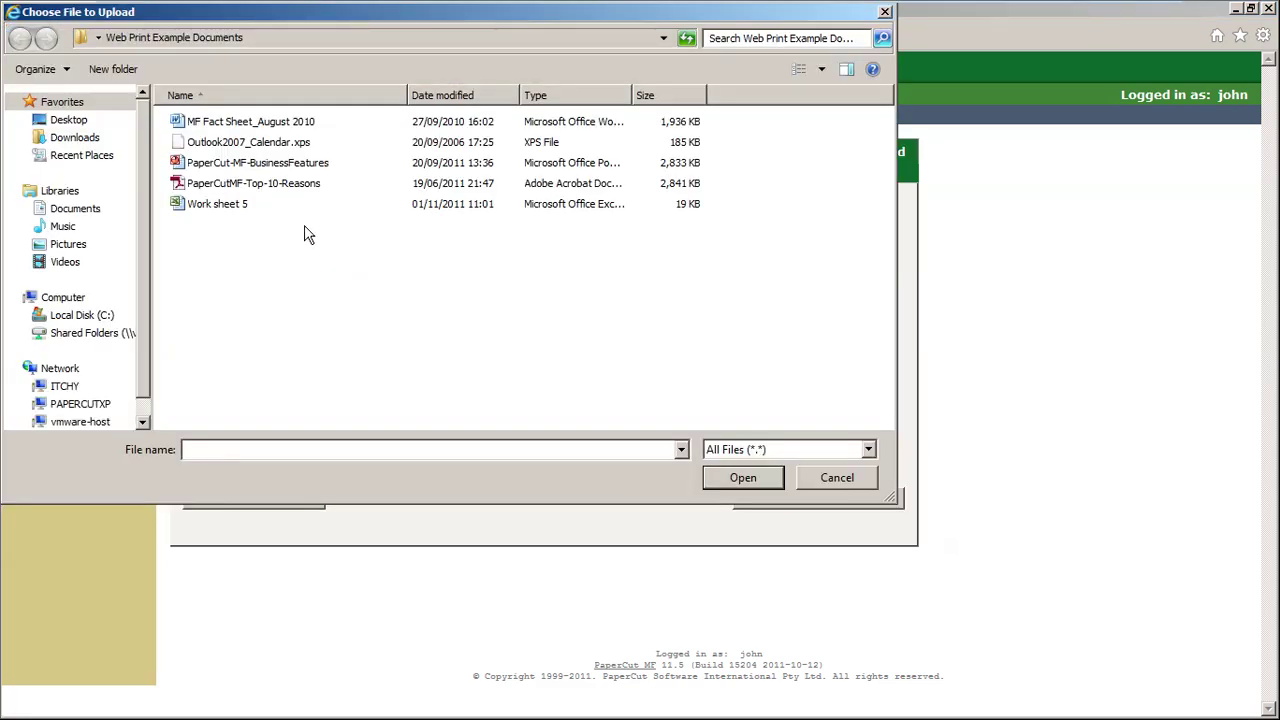
pyautogui.doubleClick(232, 206)
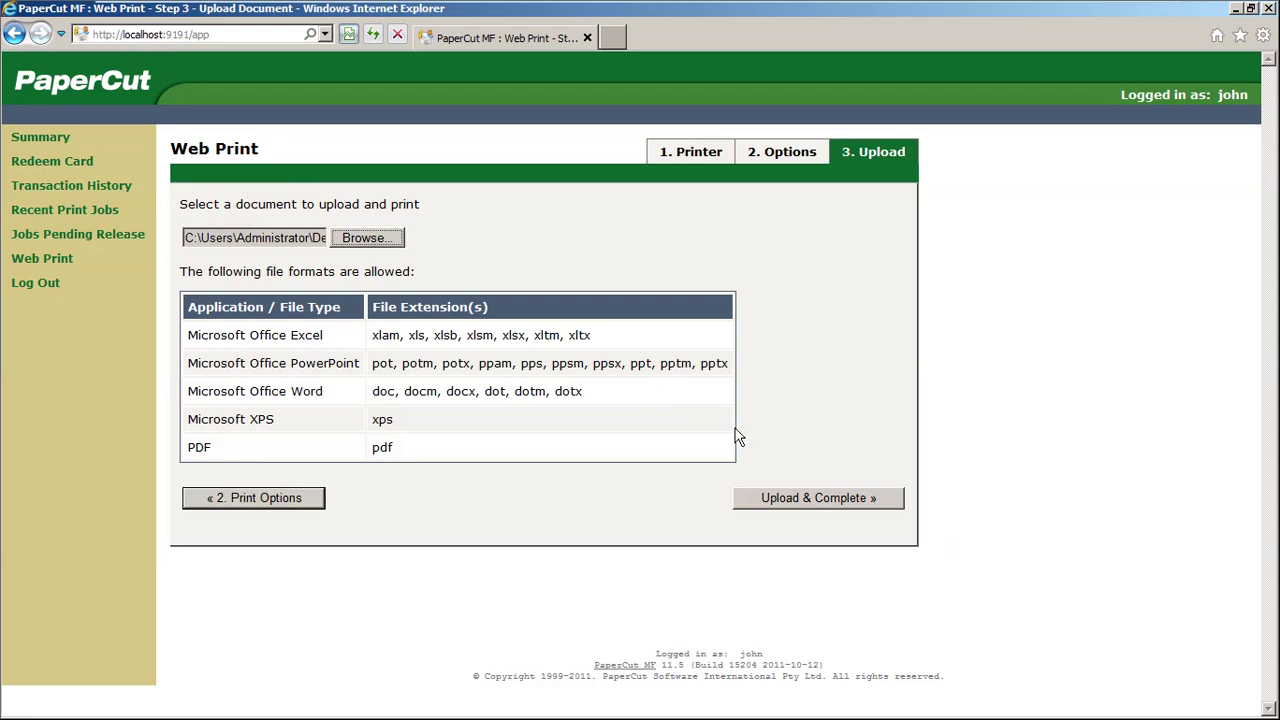
pyautogui.click(785, 500)
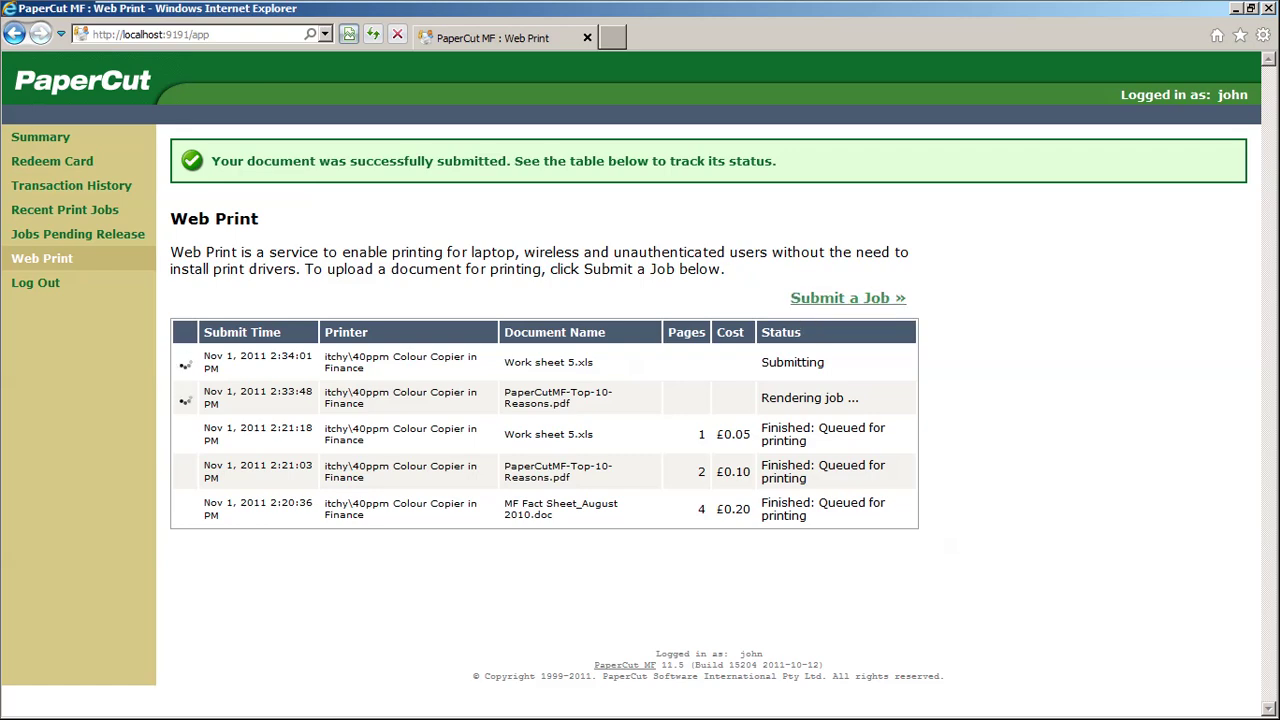
pyautogui.click(845, 298)
# - Upload Outlook2007_Calendar.xps as the third Web Print job to the Finance copier
pyautogui.click(686, 434)
pyautogui.click(737, 434)
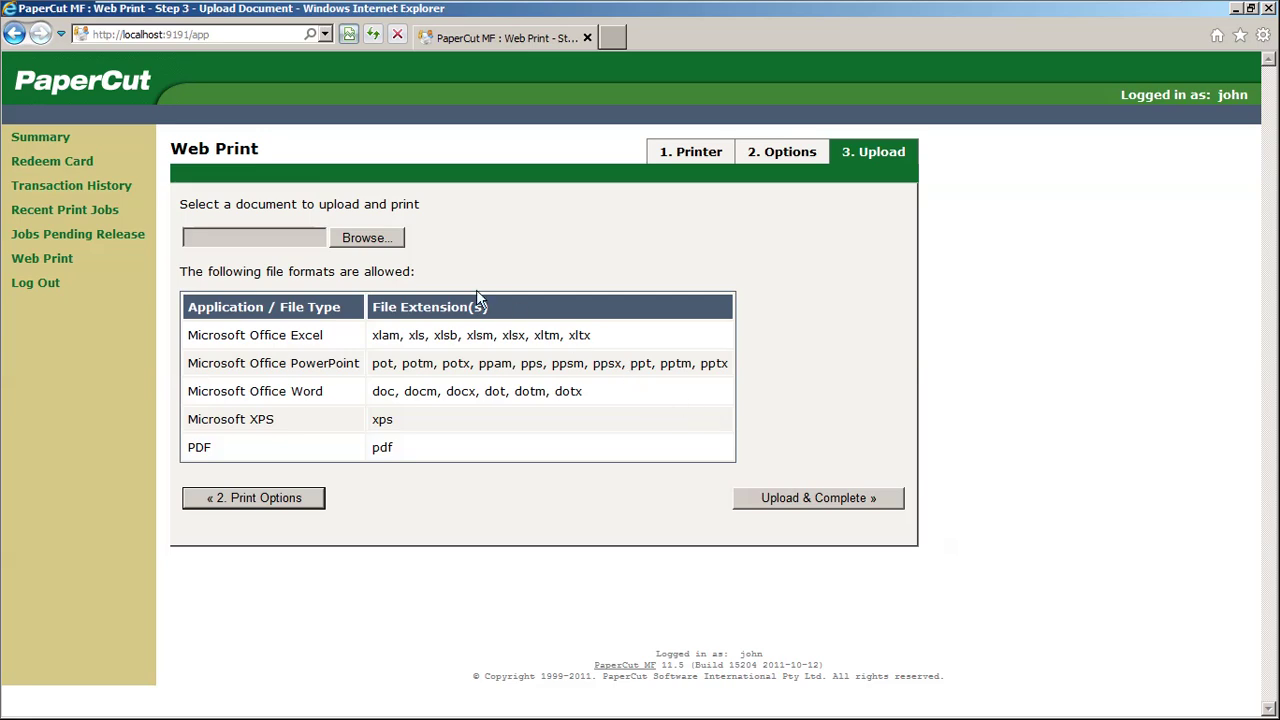
pyautogui.click(379, 240)
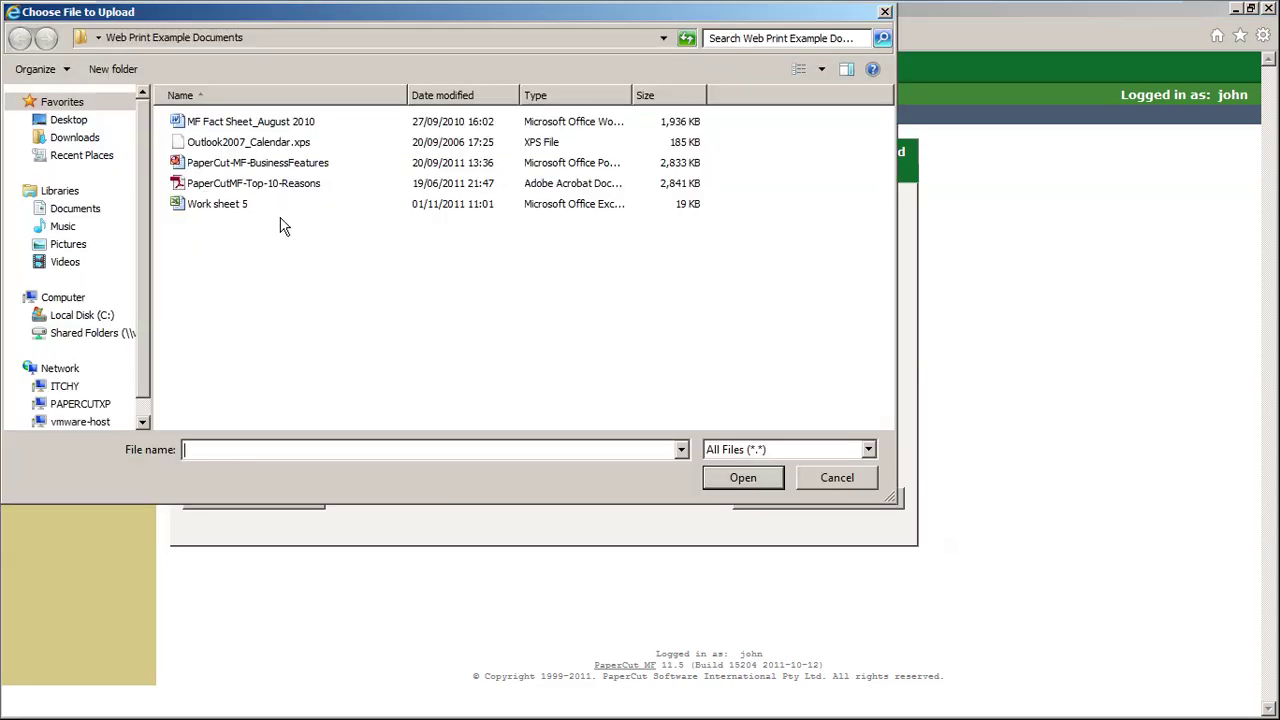
pyautogui.doubleClick(275, 144)
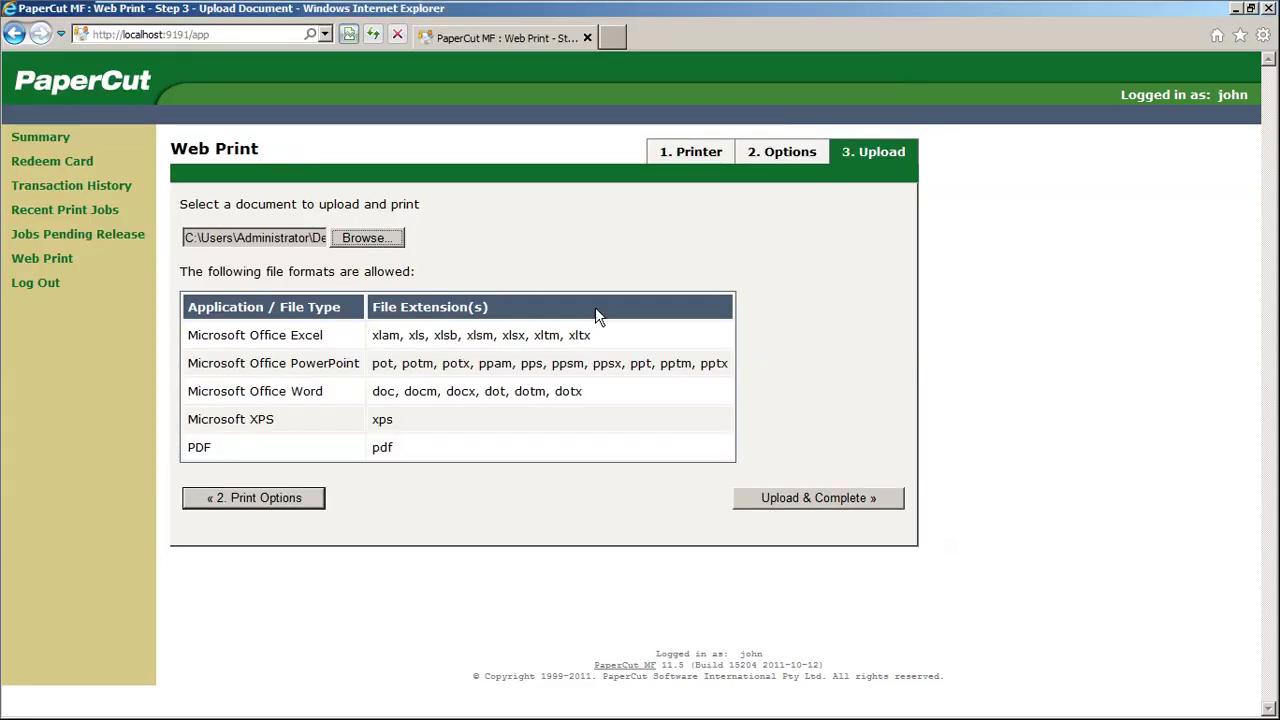
pyautogui.click(783, 492)
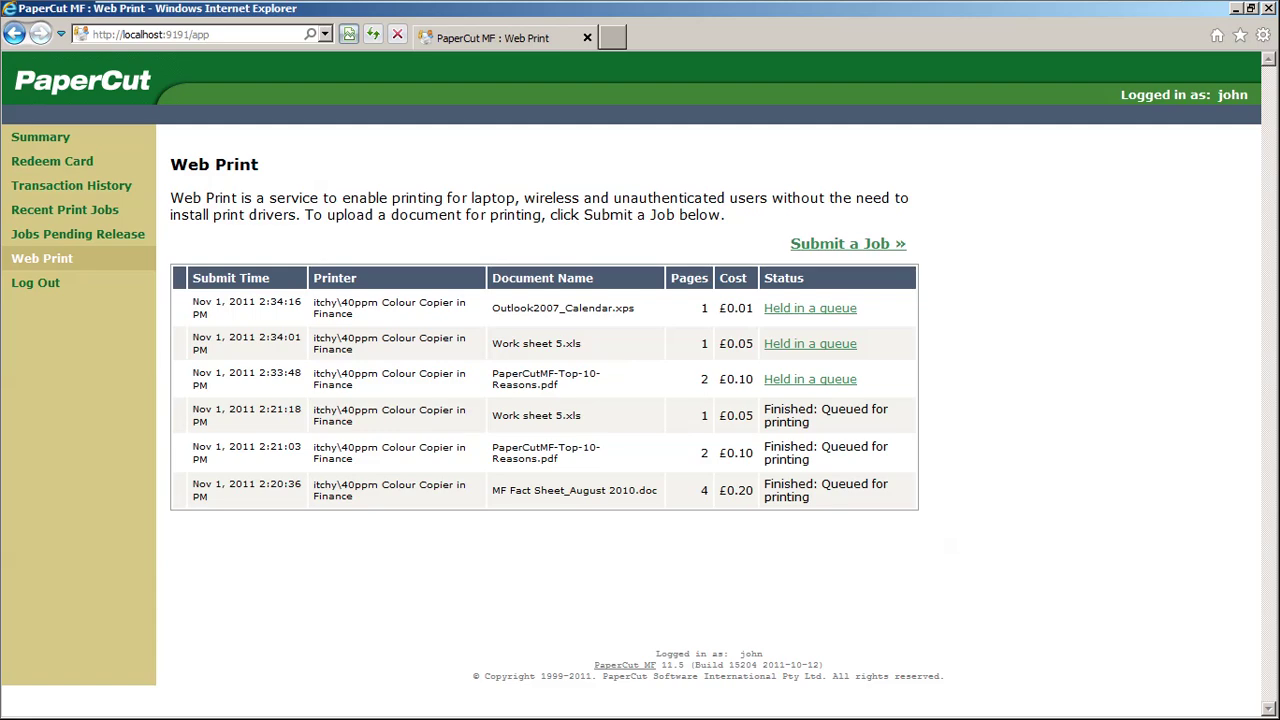
# - Release the Outlook2007_Calendar.xps and Work sheet 5.xls jobs, cancel the Top-10-Reasons PDF, and log out
pyautogui.click(64, 236)
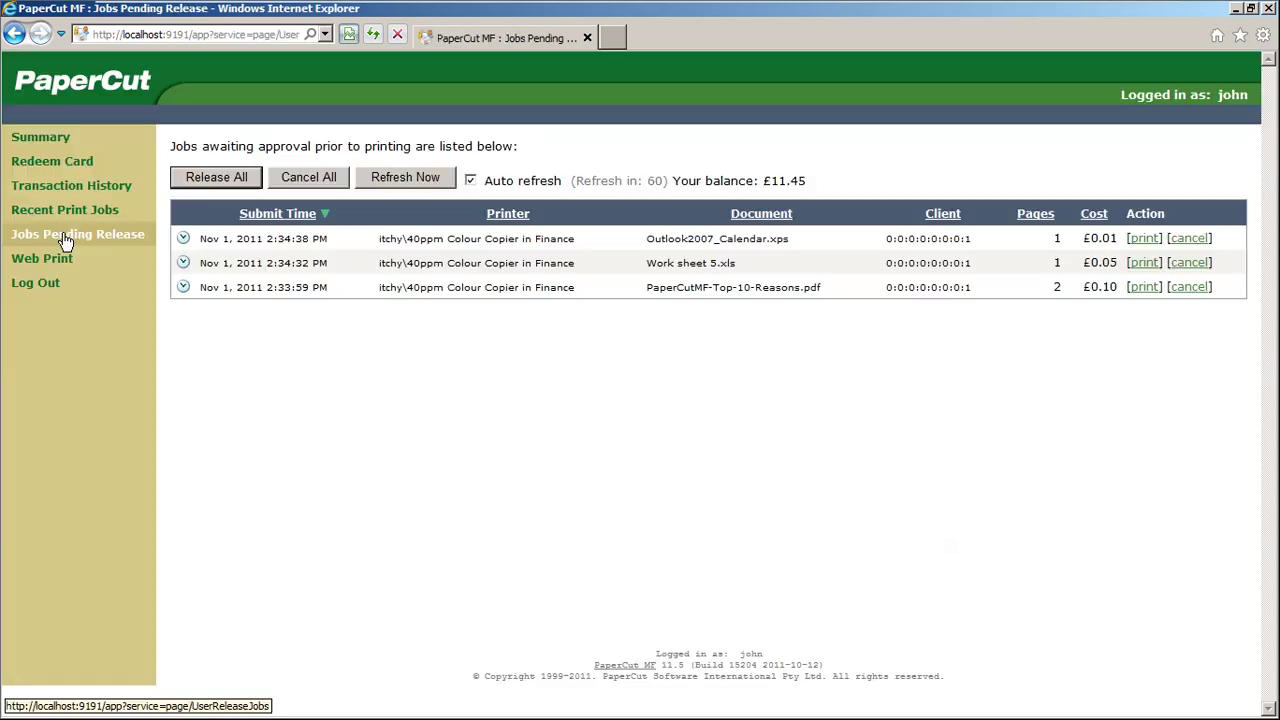
pyautogui.click(1145, 240)
pyautogui.click(1145, 263)
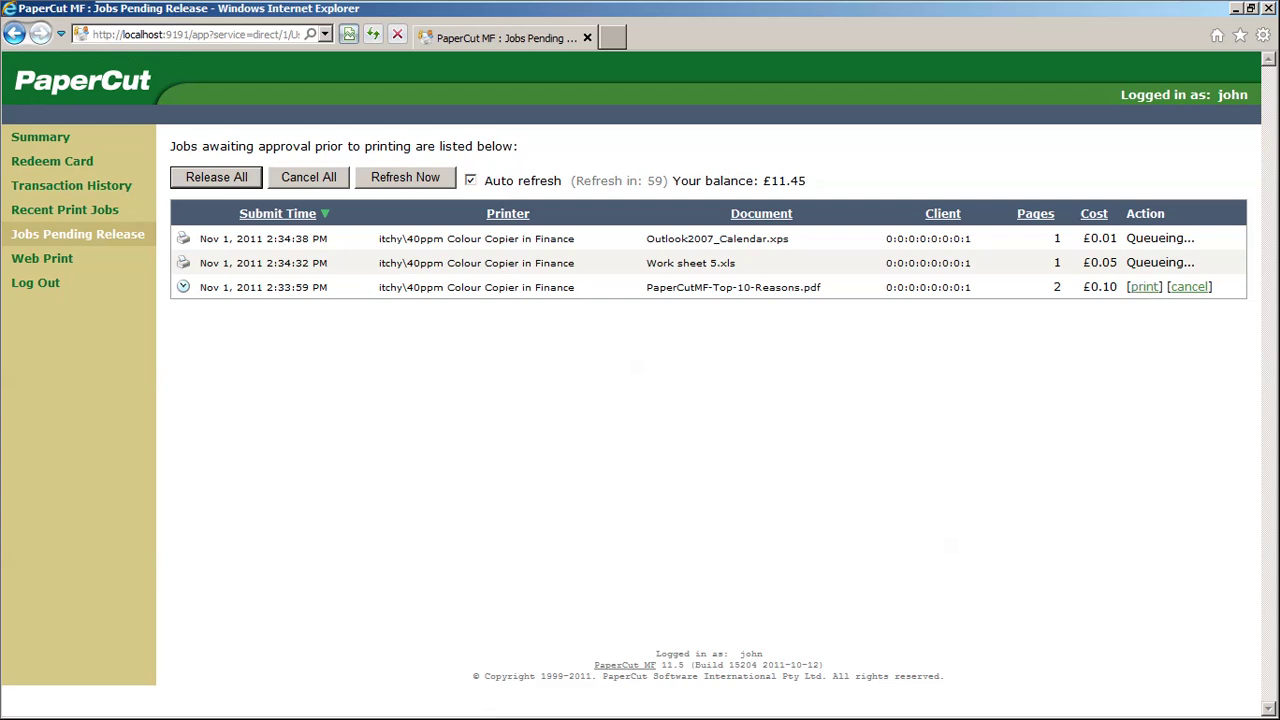
pyautogui.click(1189, 287)
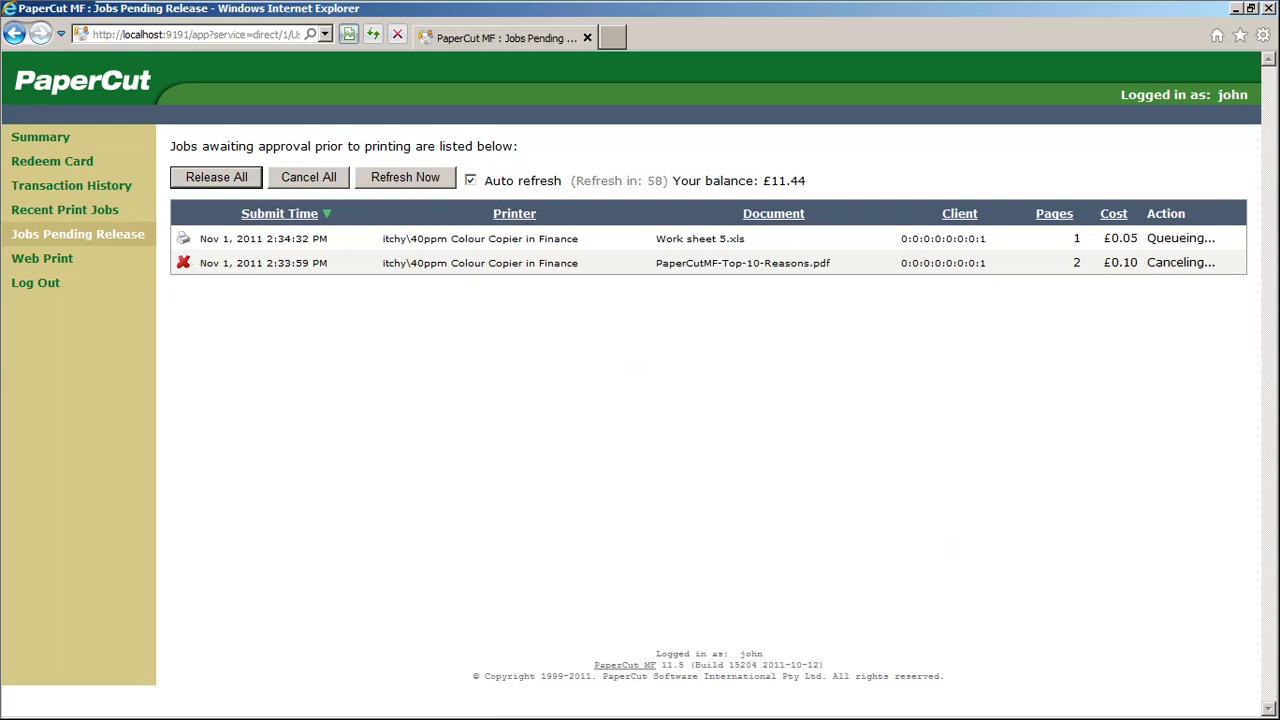
pyautogui.click(38, 284)
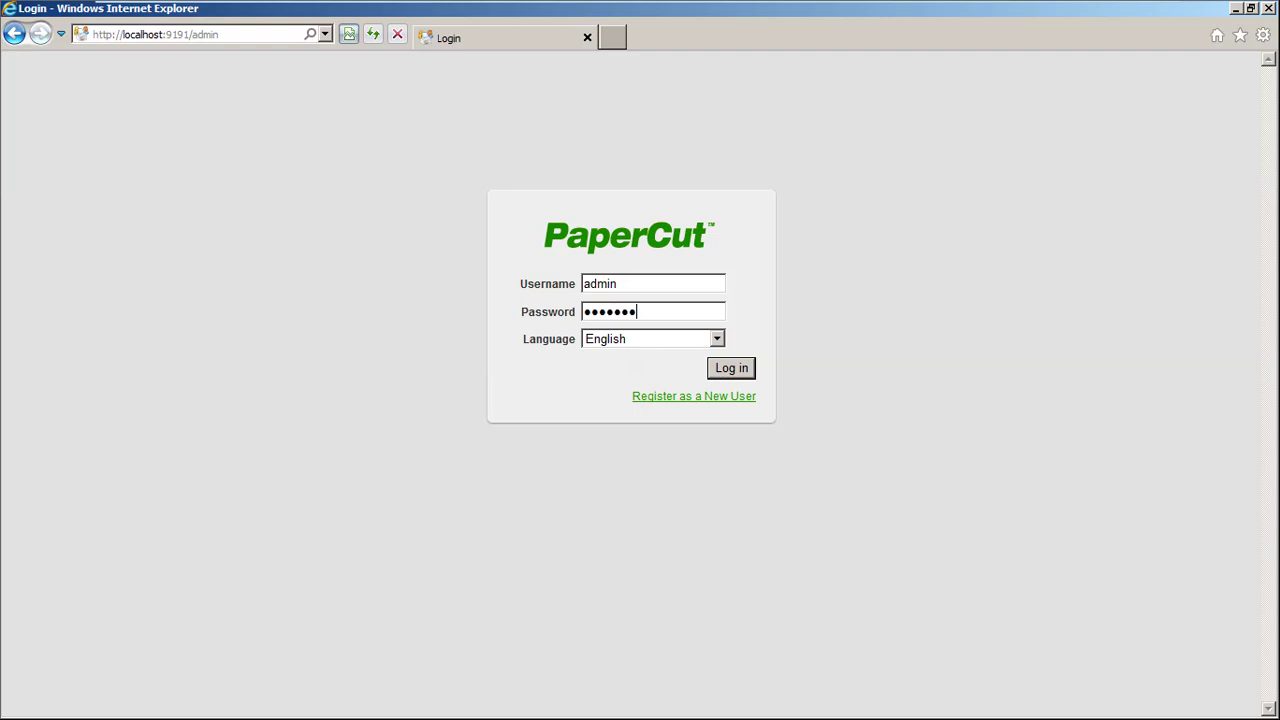
# - Log in as administrator and display the Printer List
pyautogui.click(748, 377)
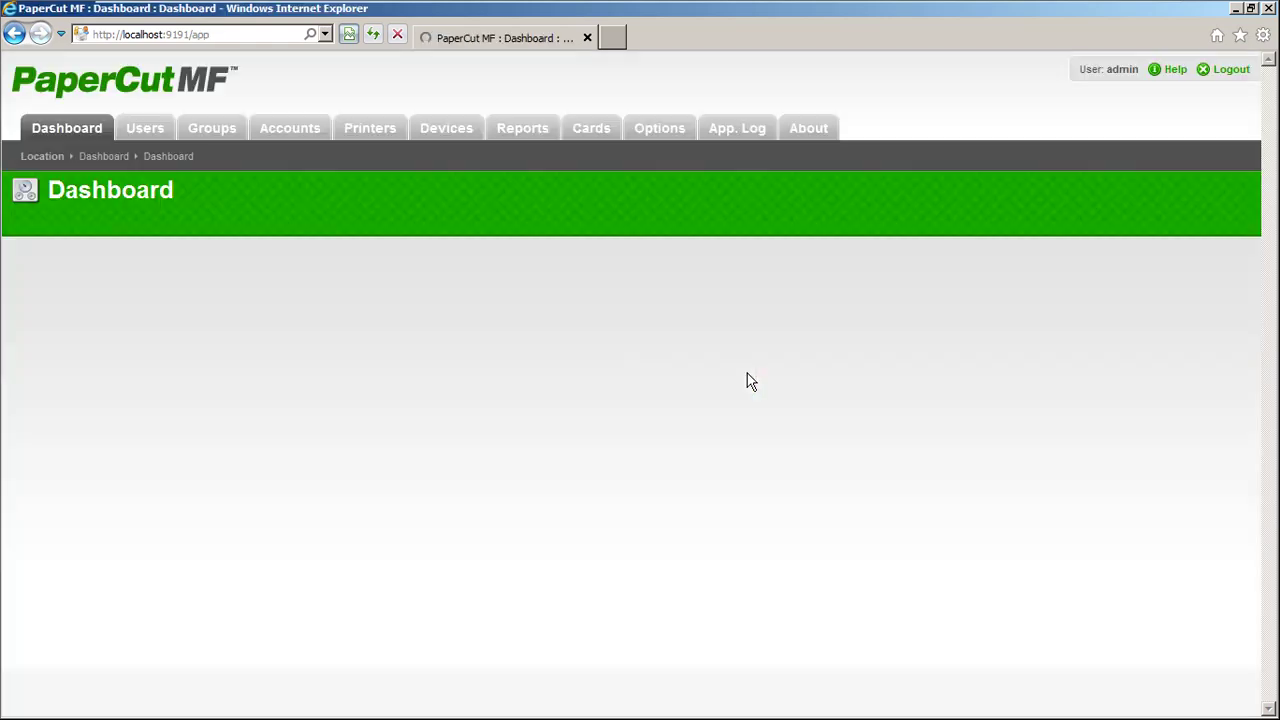
pyautogui.click(377, 136)
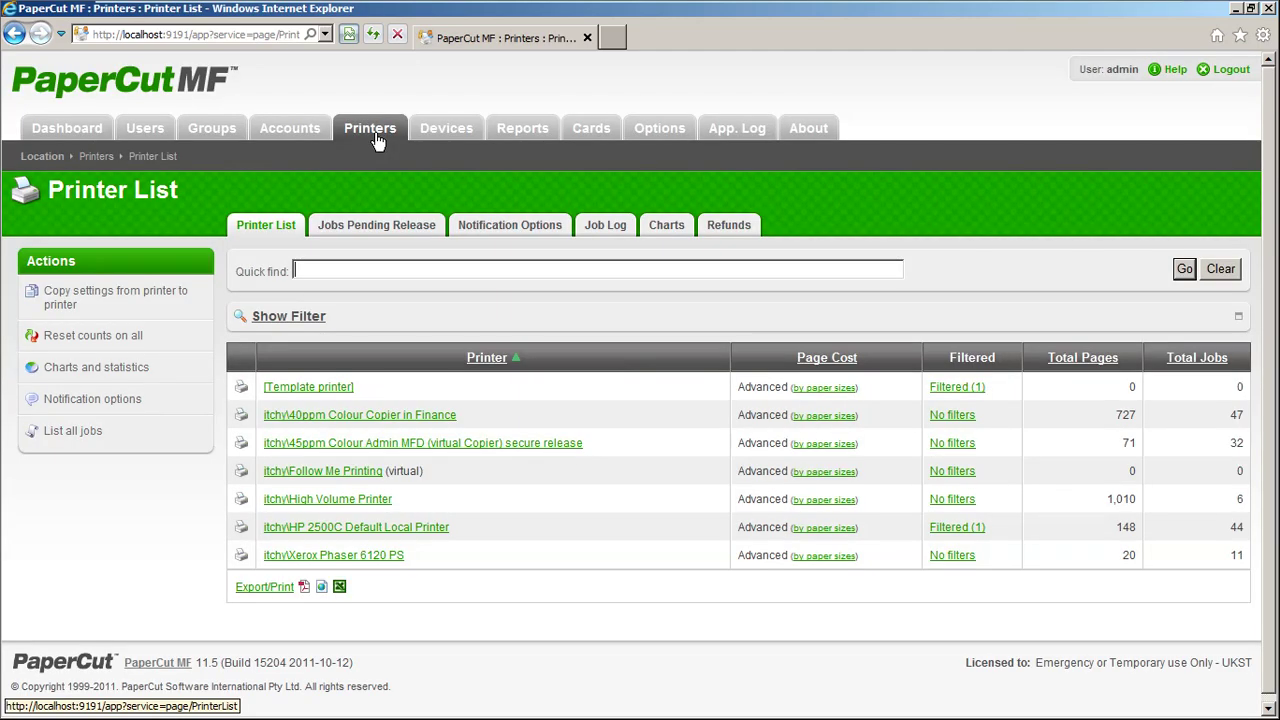
# - Open the Printers Job Log and scroll through the table of printed jobs
pyautogui.click(605, 225)
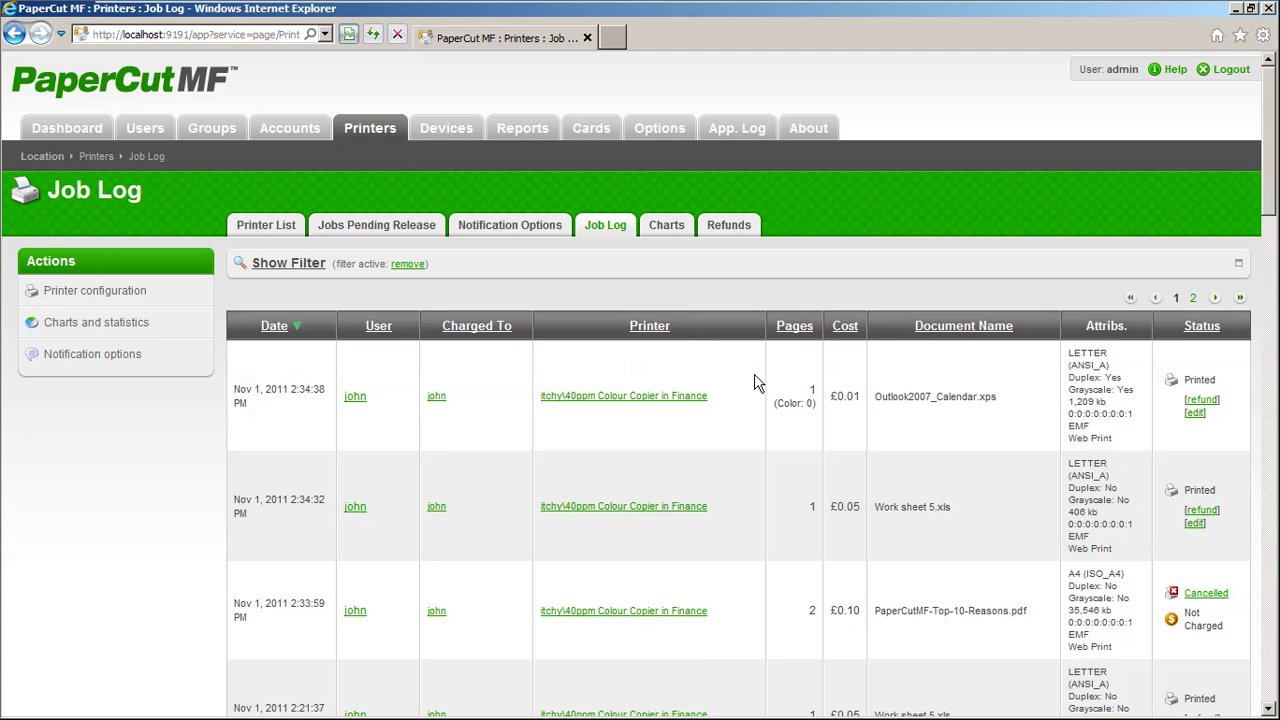
pyautogui.scroll(-1, 766, 384)
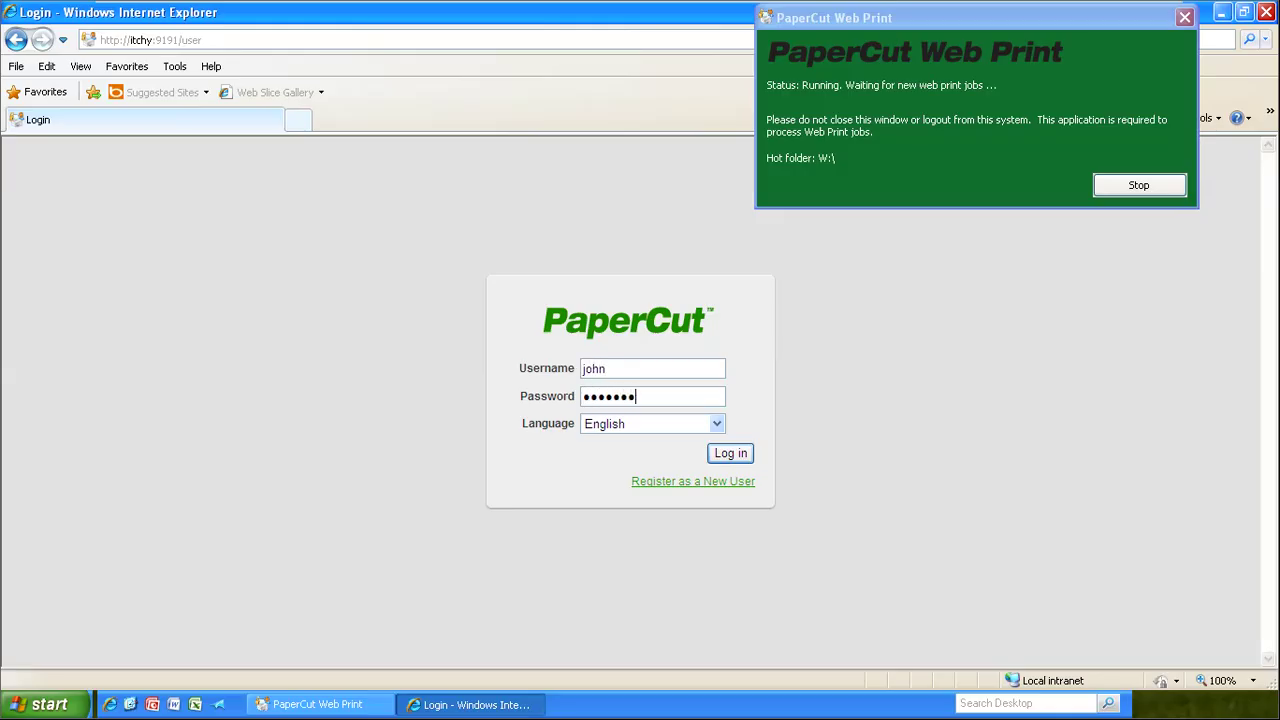
# - Log in as the user and upload PaperCutMF-Top-10-Reasons.pdf to the Finance 40ppm Colour Copier
pyautogui.press('Return')
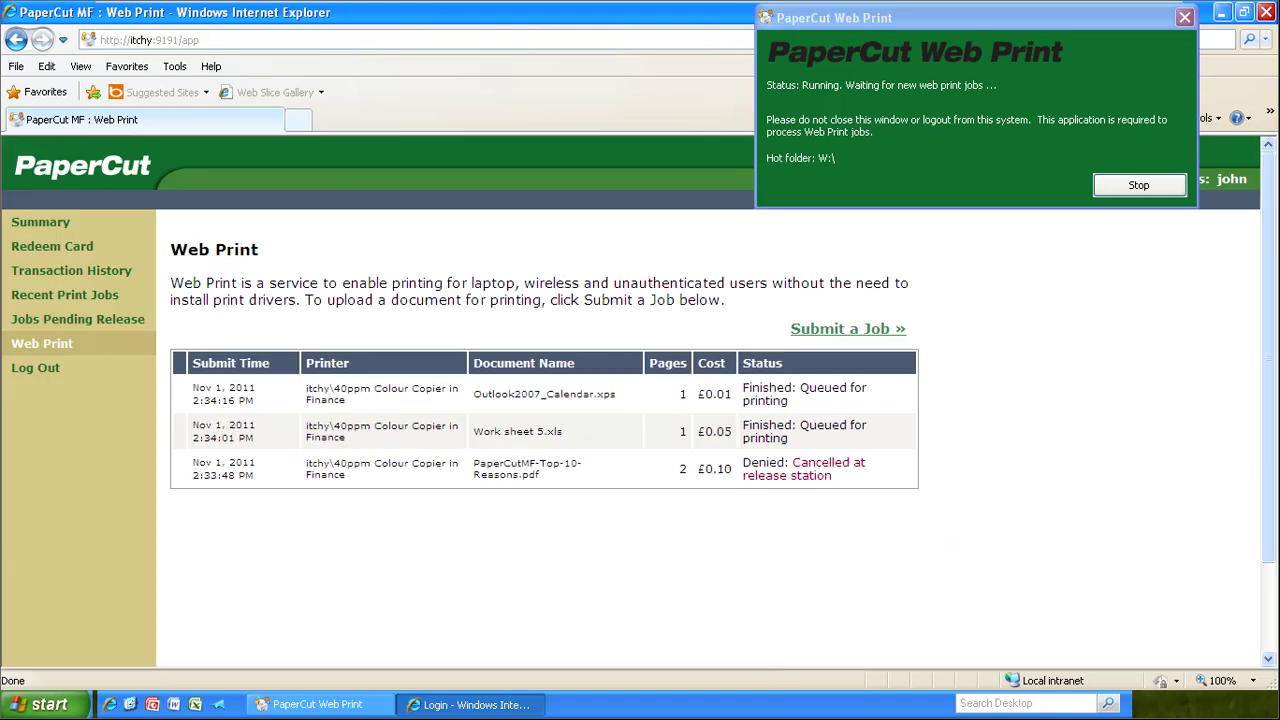
pyautogui.click(825, 329)
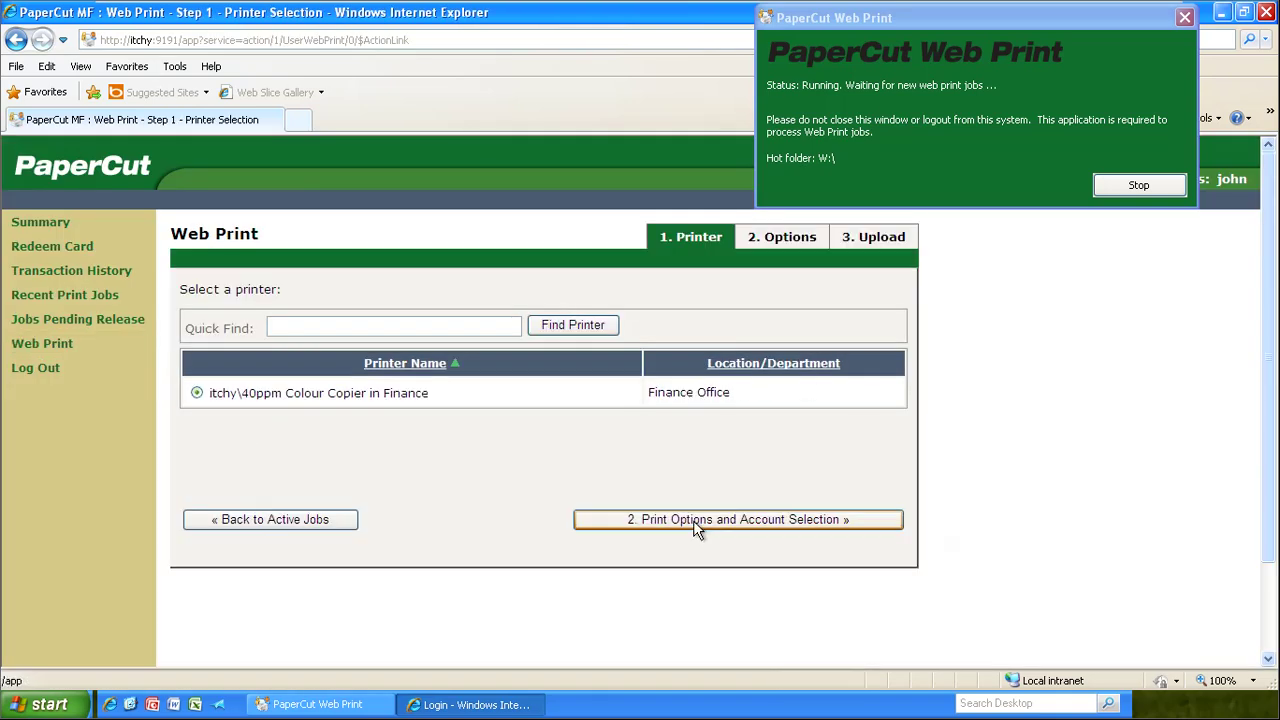
pyautogui.click(694, 522)
pyautogui.click(788, 519)
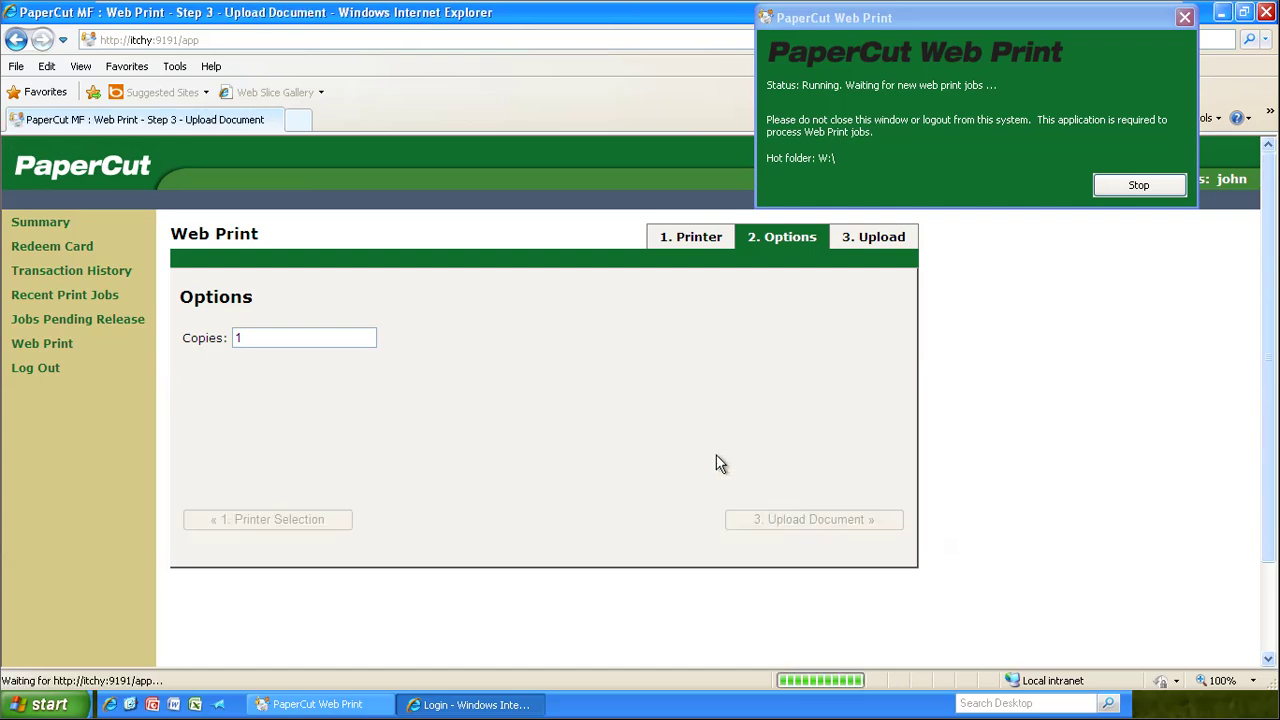
pyautogui.click(396, 323)
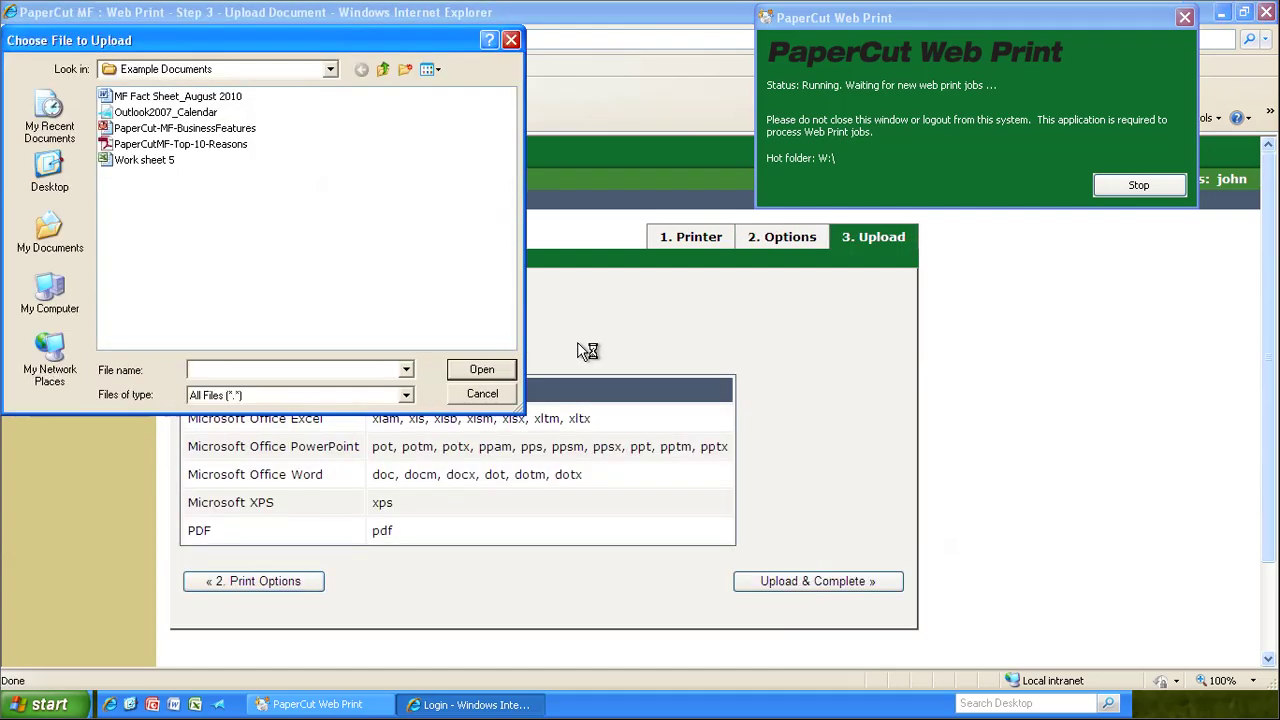
pyautogui.click(230, 148)
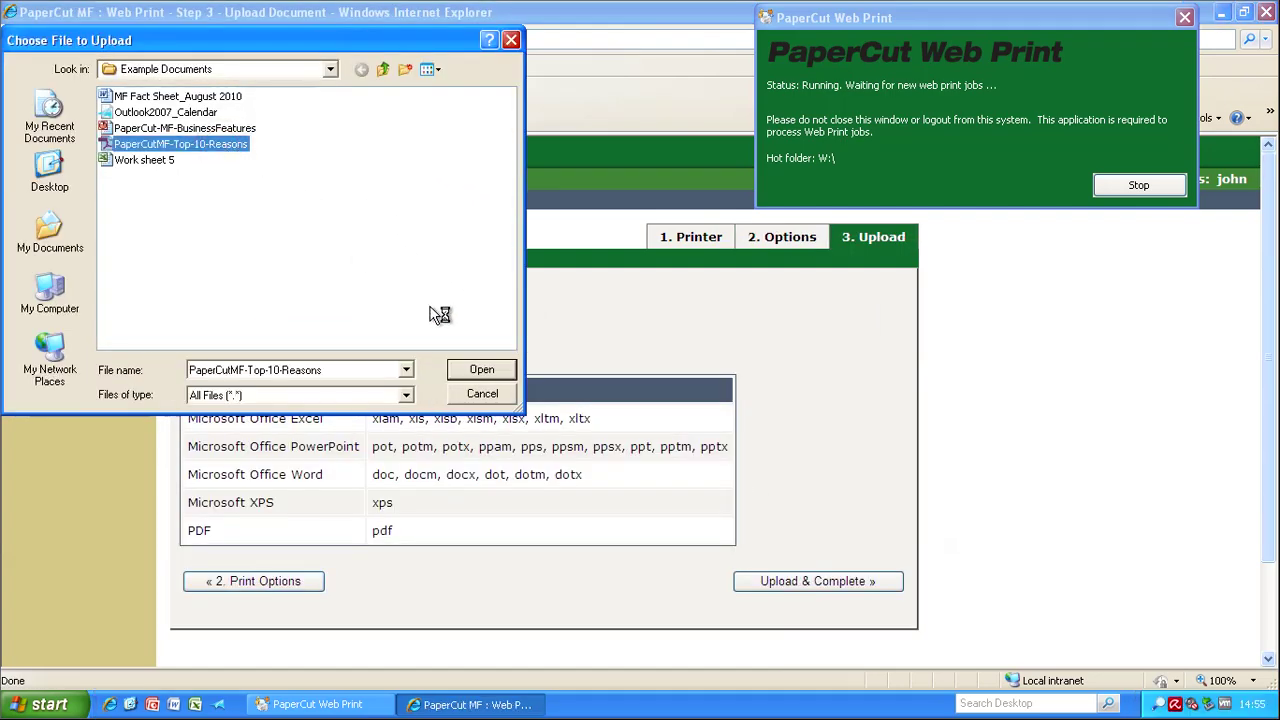
pyautogui.click(470, 367)
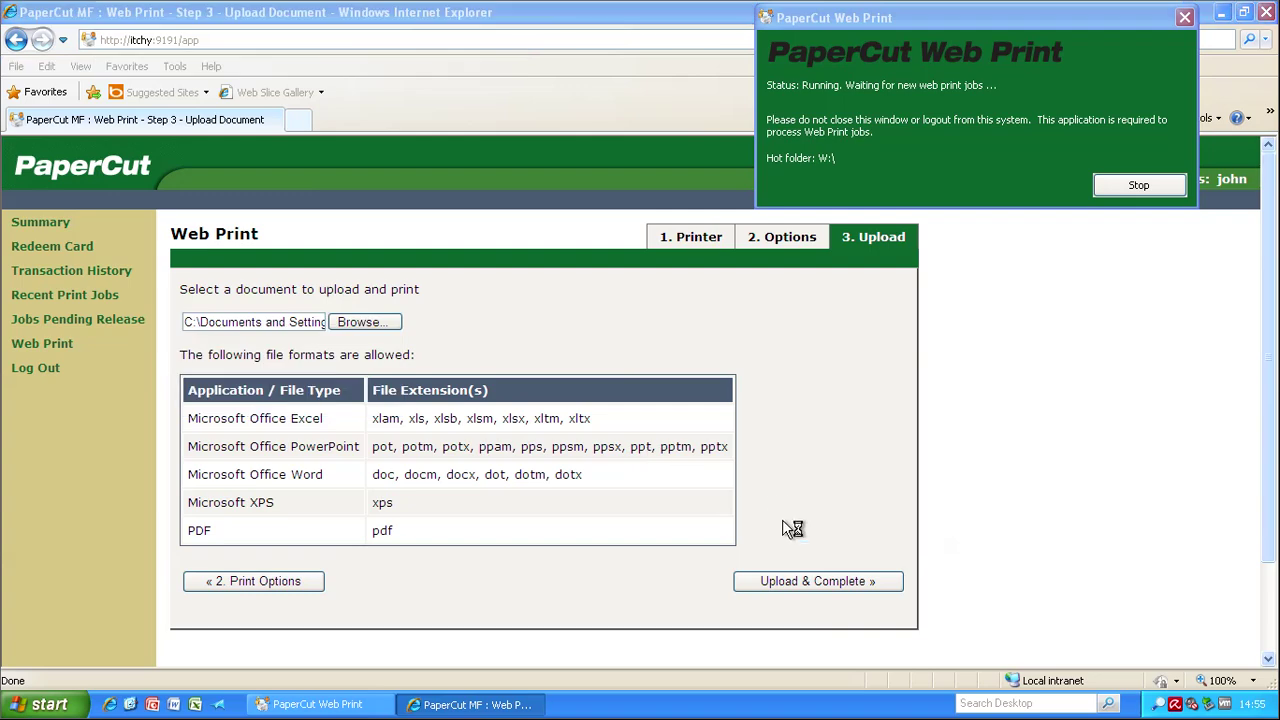
pyautogui.click(802, 581)
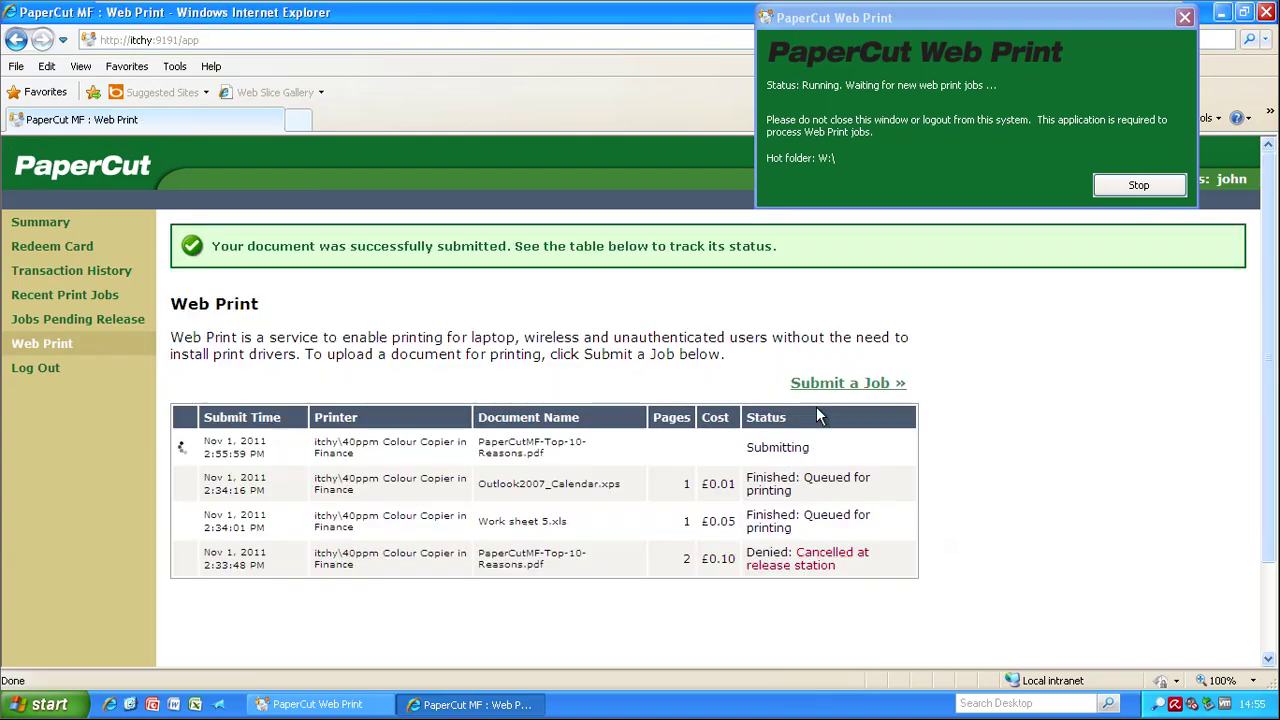
# - Upload Outlook2007_Calendar.xps as a Web Print job to the Finance 40ppm Colour Copier
pyautogui.click(831, 383)
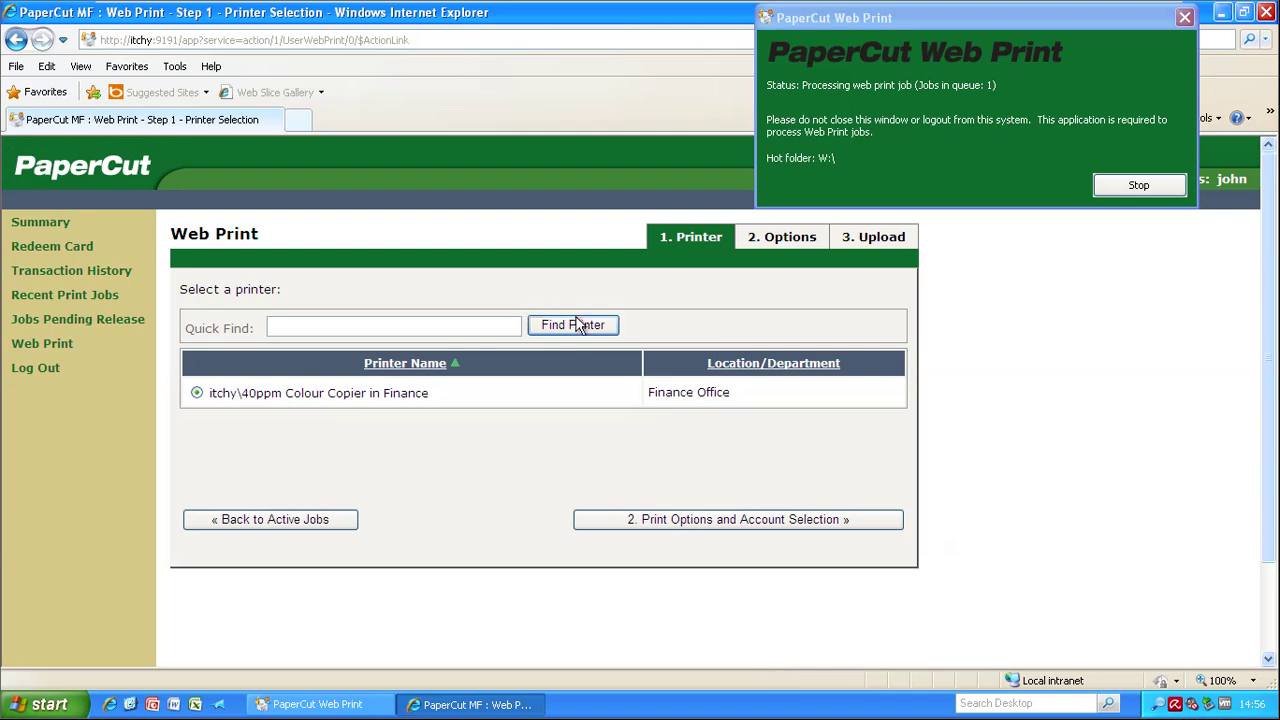
pyautogui.click(700, 518)
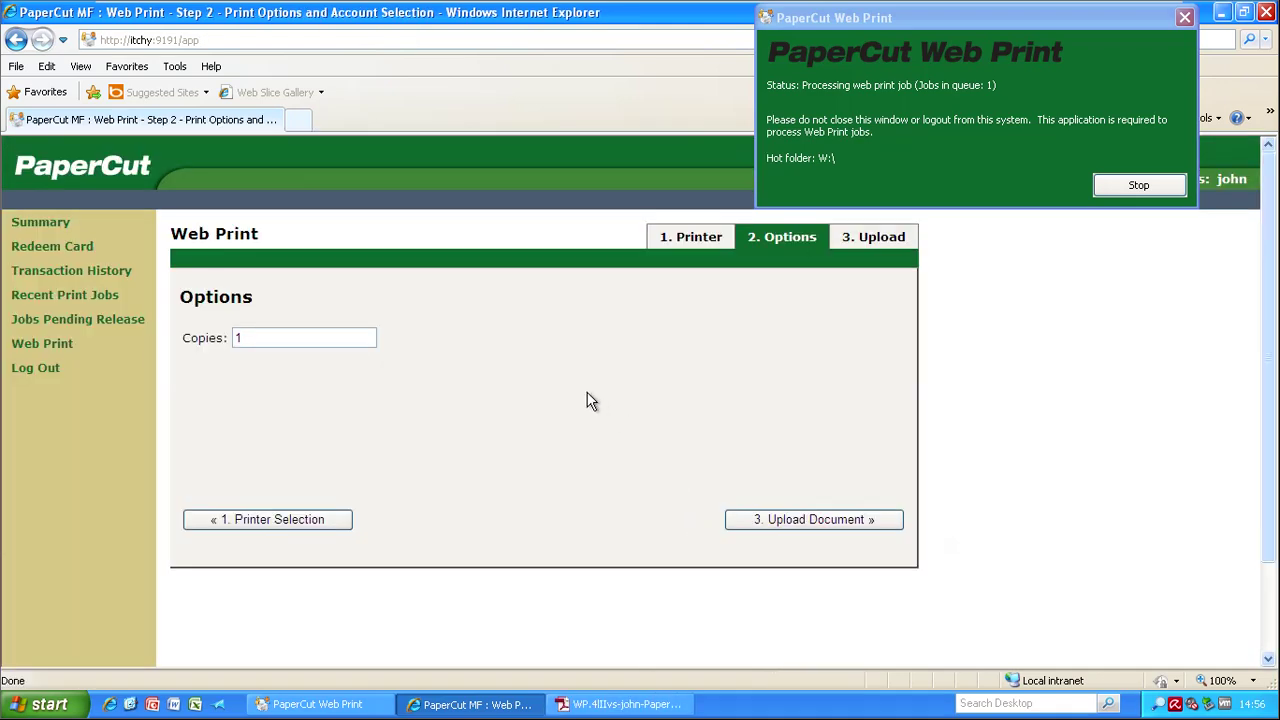
pyautogui.click(789, 521)
pyautogui.click(398, 321)
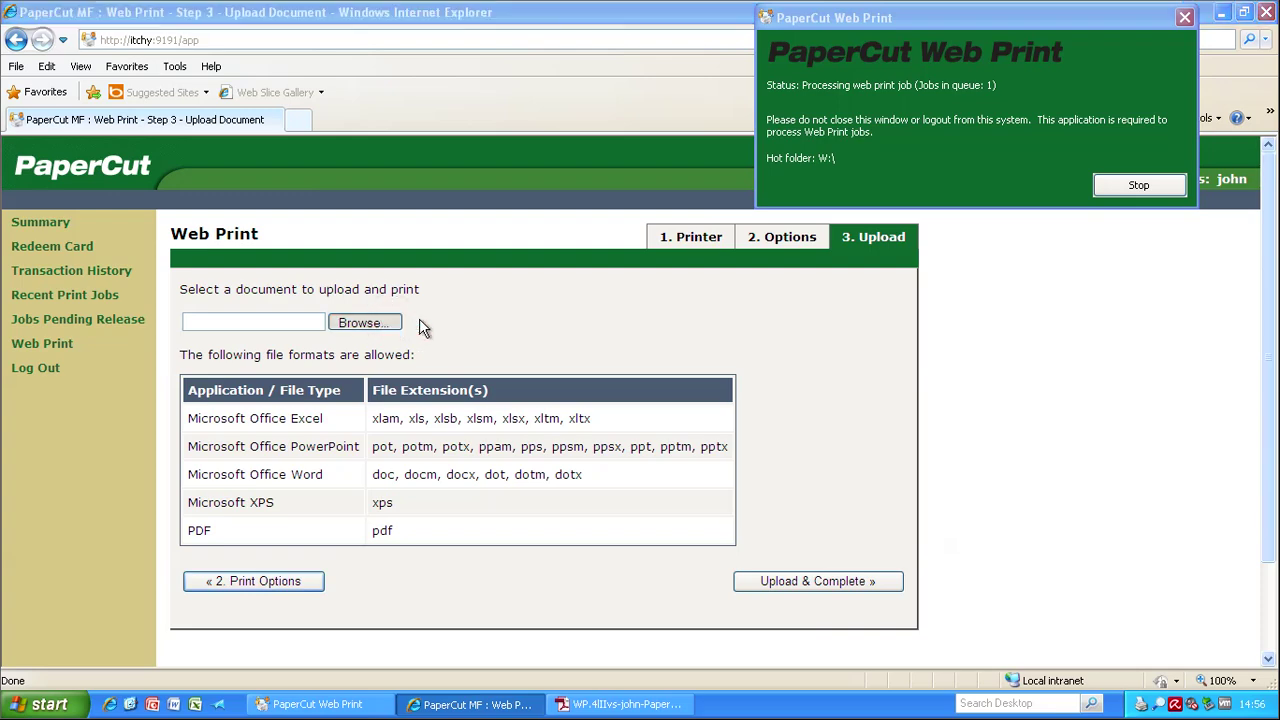
pyautogui.doubleClick(190, 113)
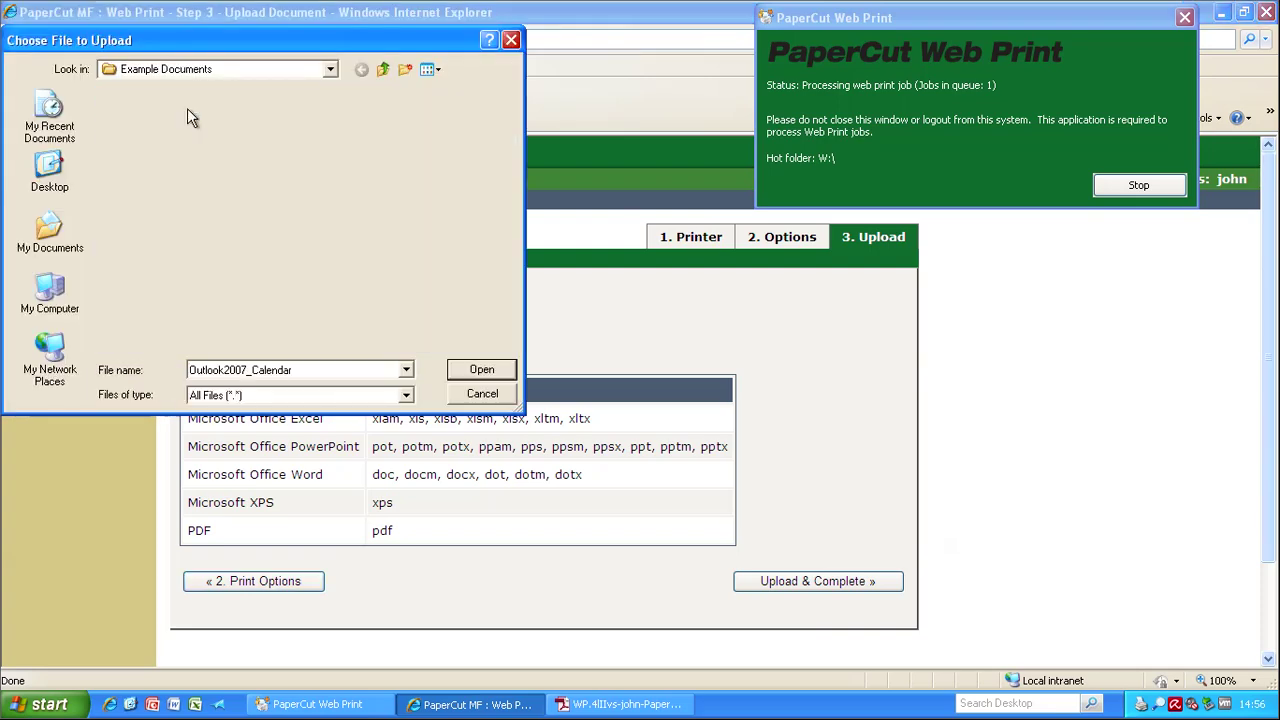
pyautogui.click(489, 367)
pyautogui.click(835, 587)
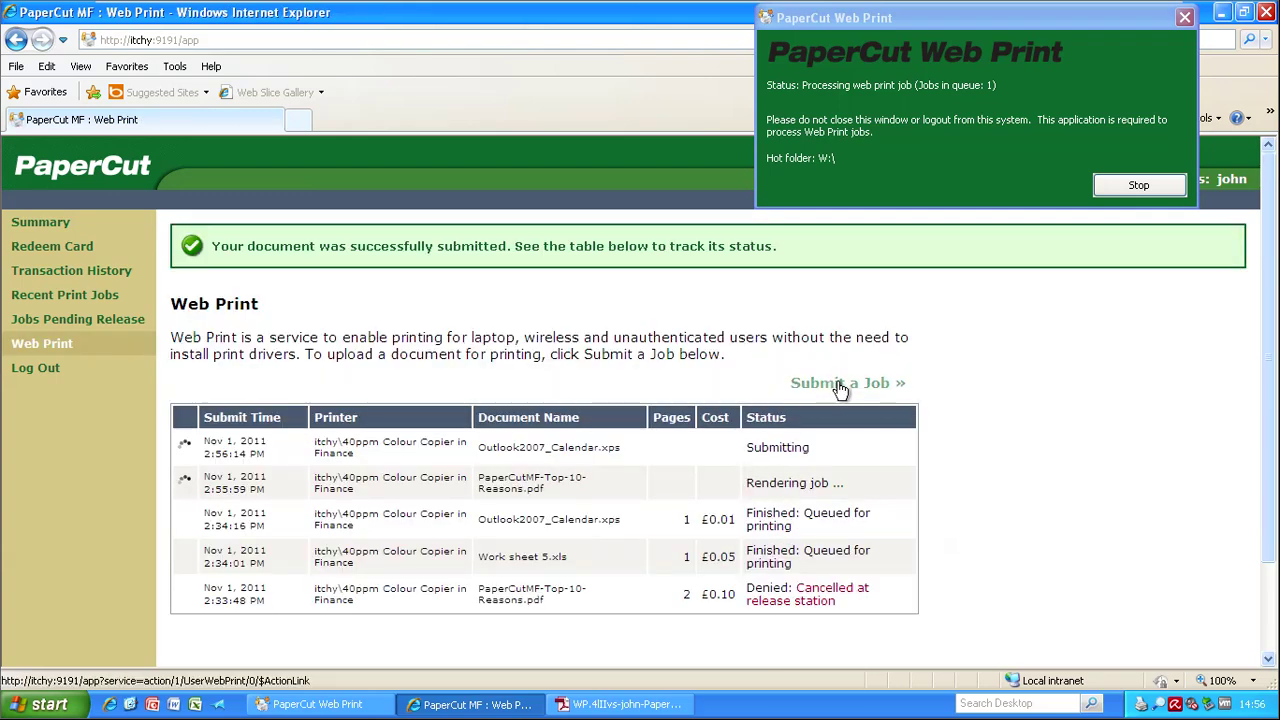
# - Upload Work sheet 5 as the third new Web Print job to the Finance copier
pyautogui.click(840, 386)
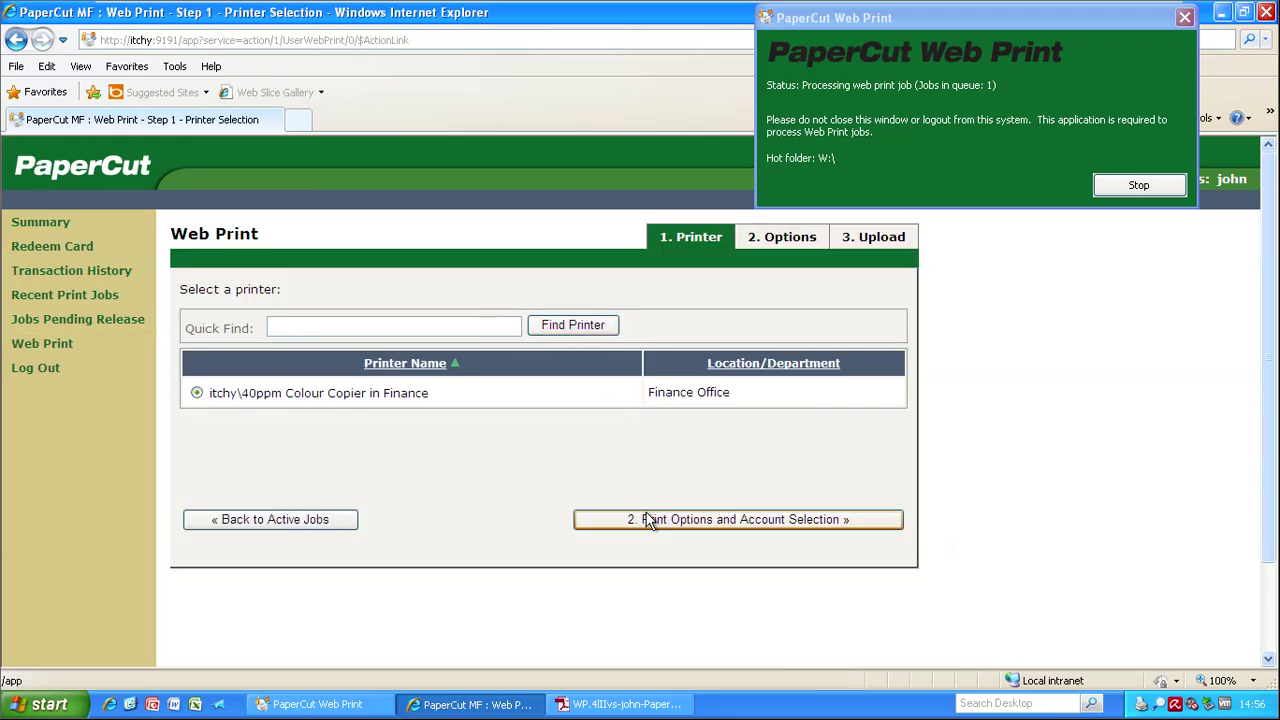
pyautogui.click(645, 519)
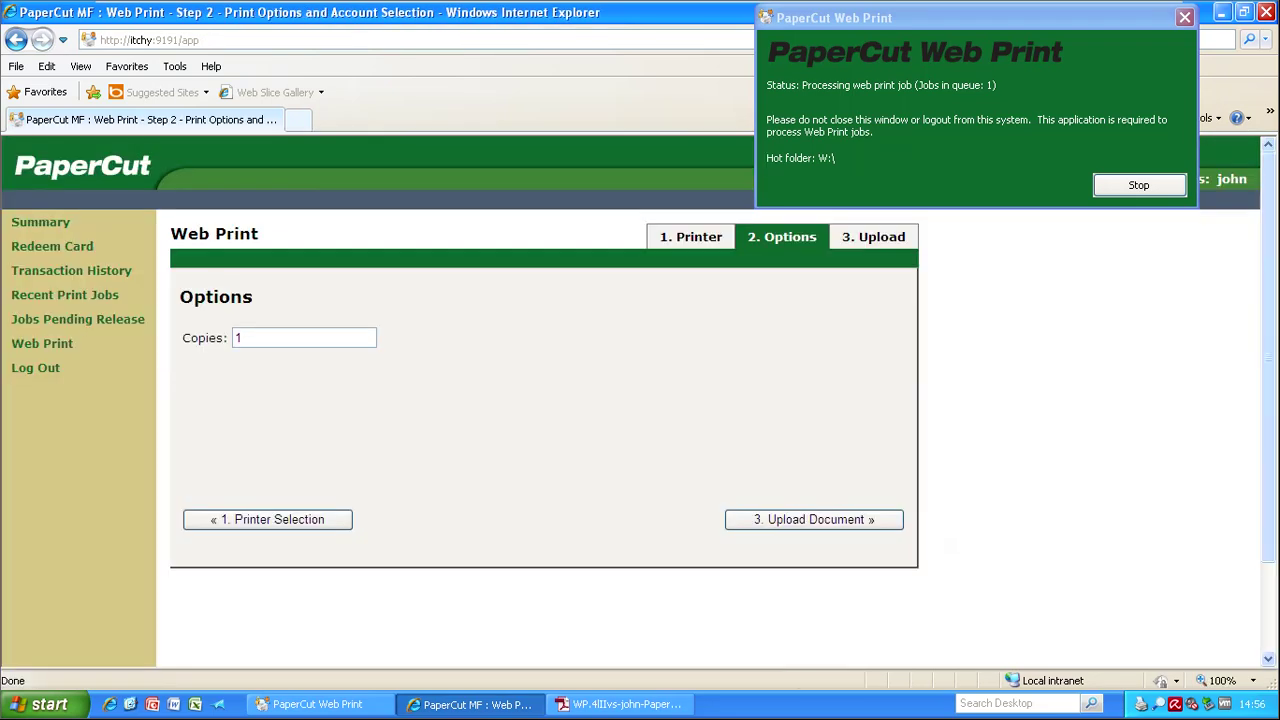
pyautogui.click(765, 517)
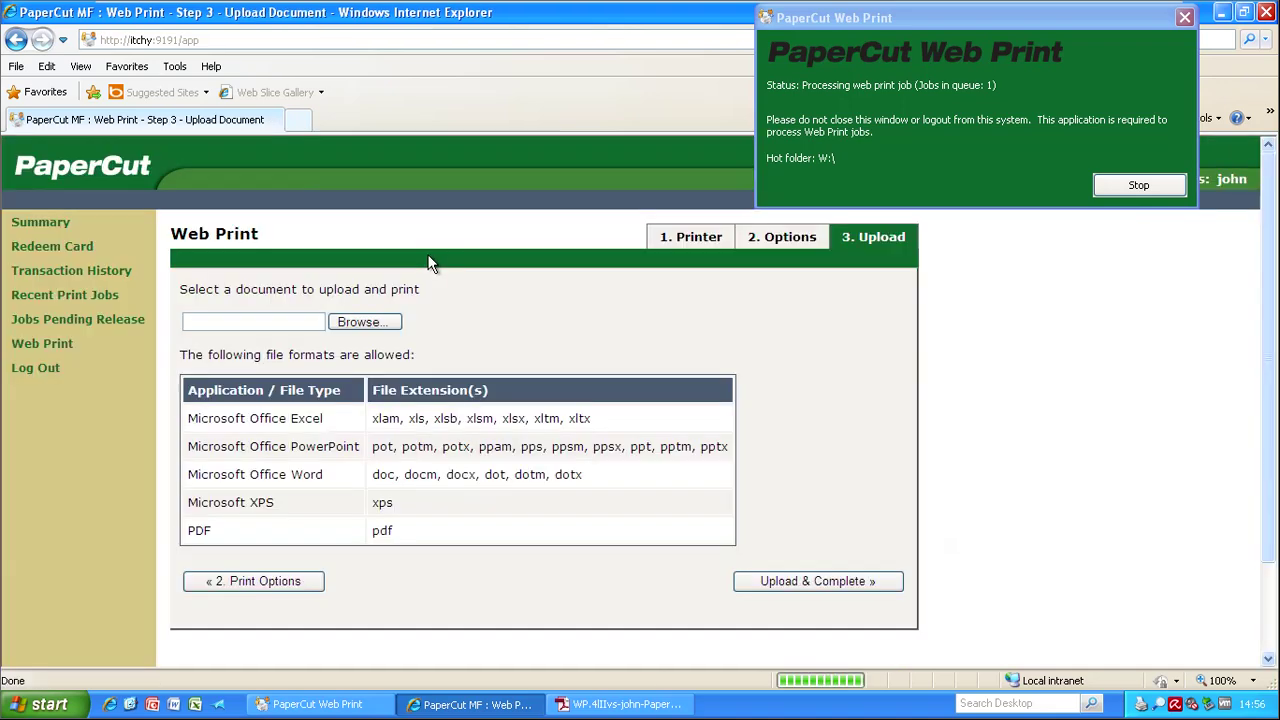
pyautogui.click(362, 322)
pyautogui.doubleClick(150, 160)
pyautogui.click(799, 581)
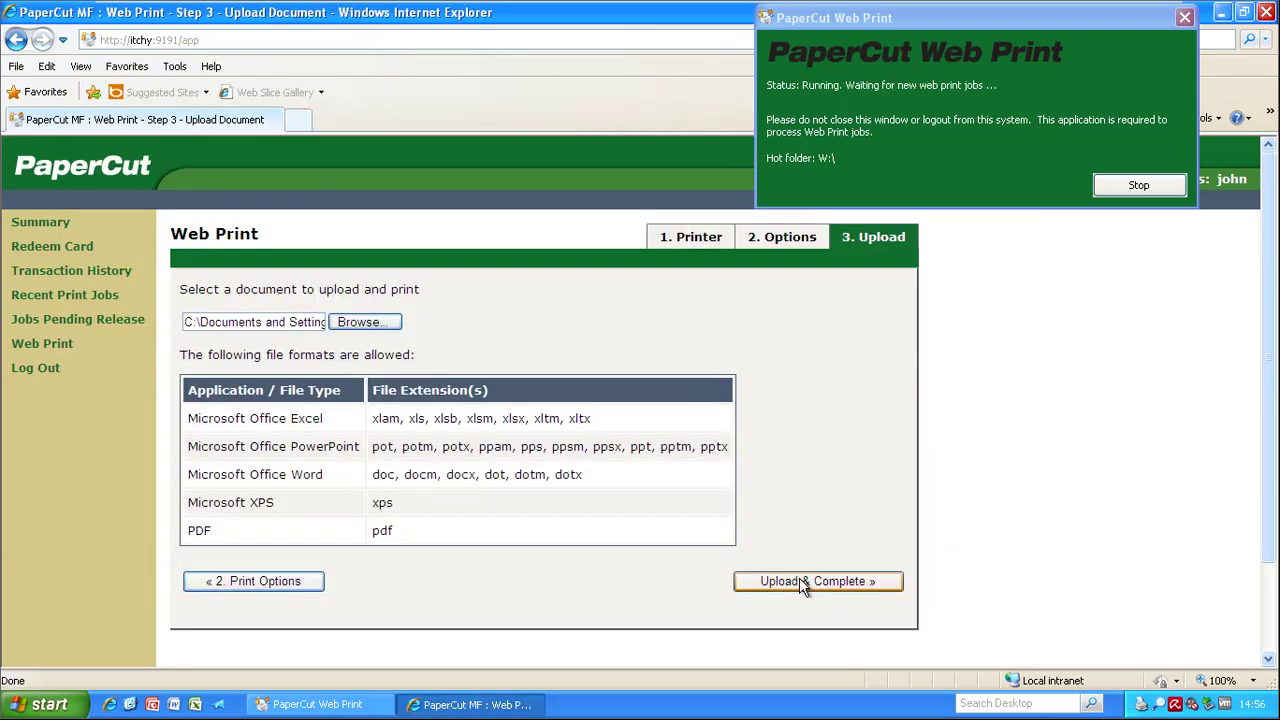
pyautogui.click(799, 581)
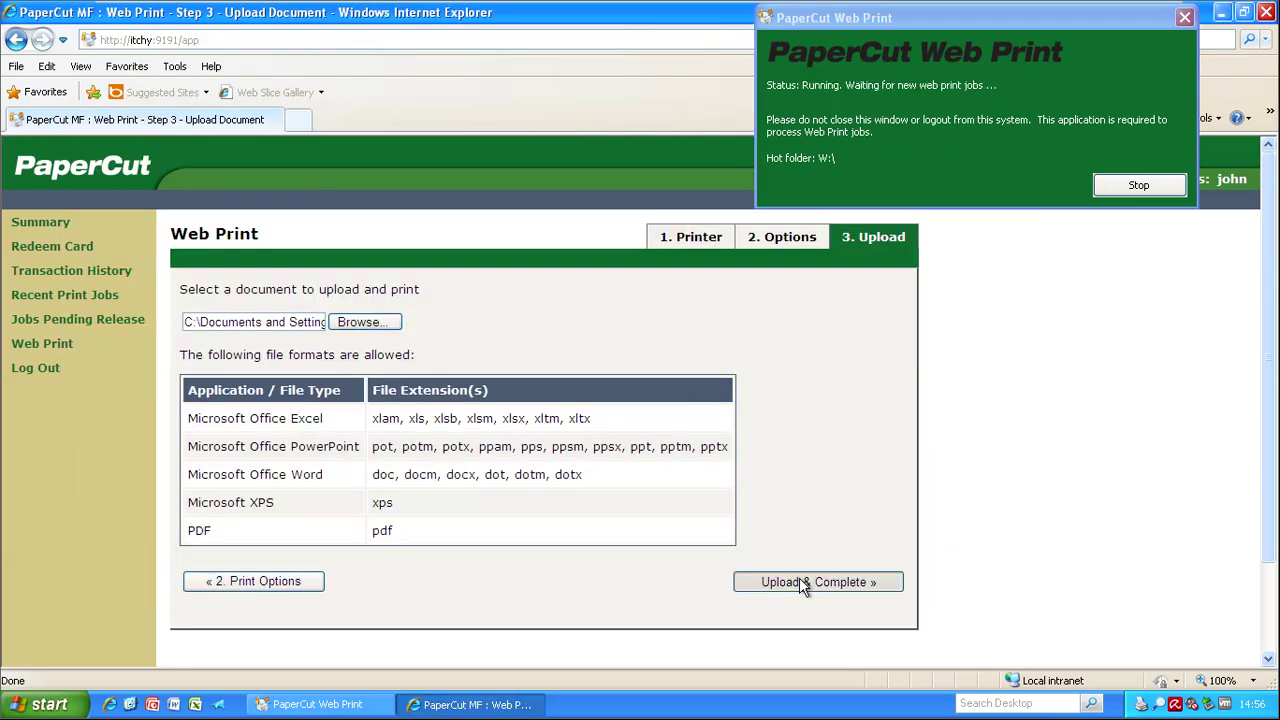